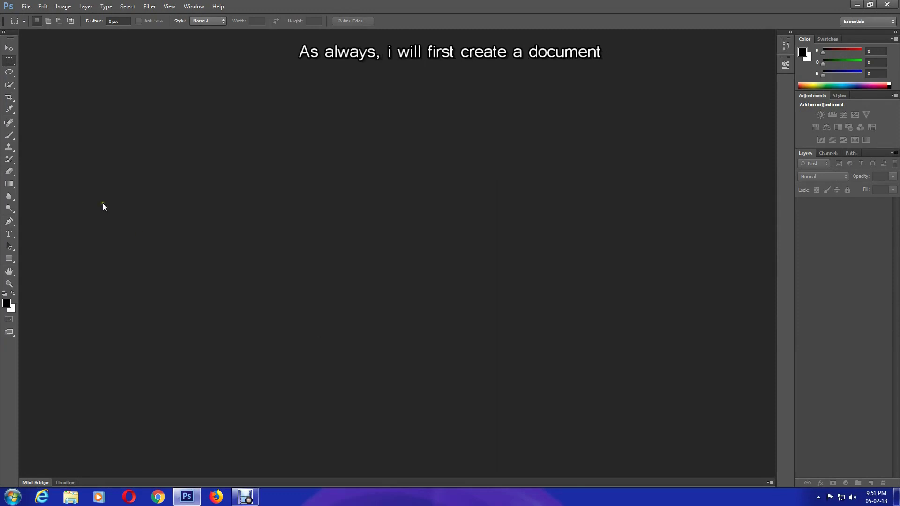
Start a new document in pixels: width 1200, height 1000, resolution 150 pixels/inch.
click(31, 7)
click(29, 13)
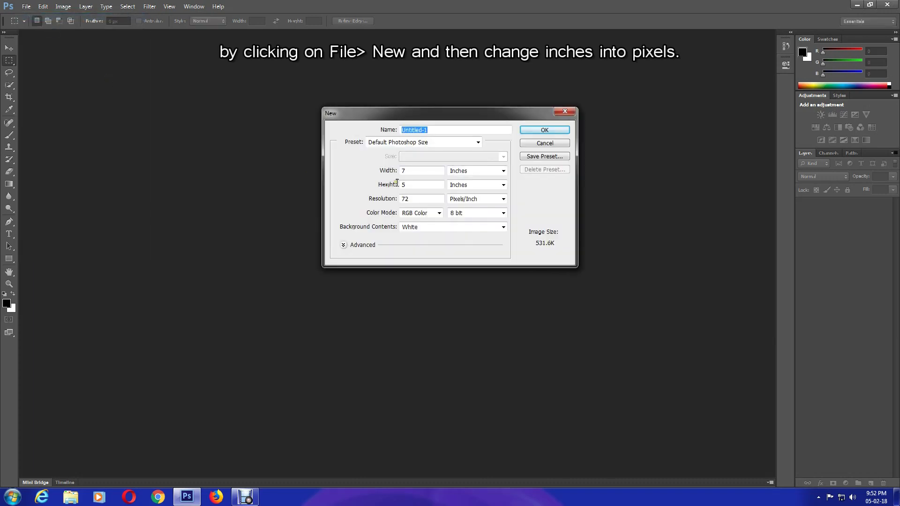
click(462, 174)
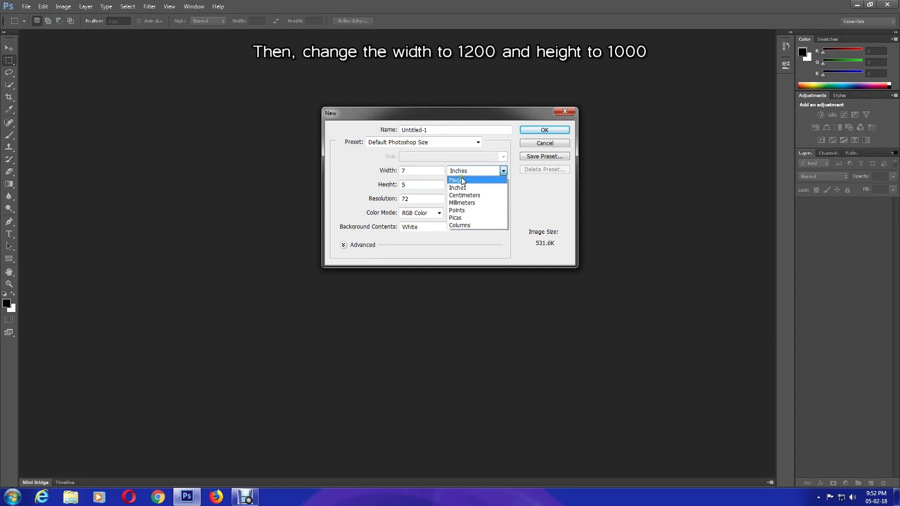
click(463, 179)
double_click(417, 170)
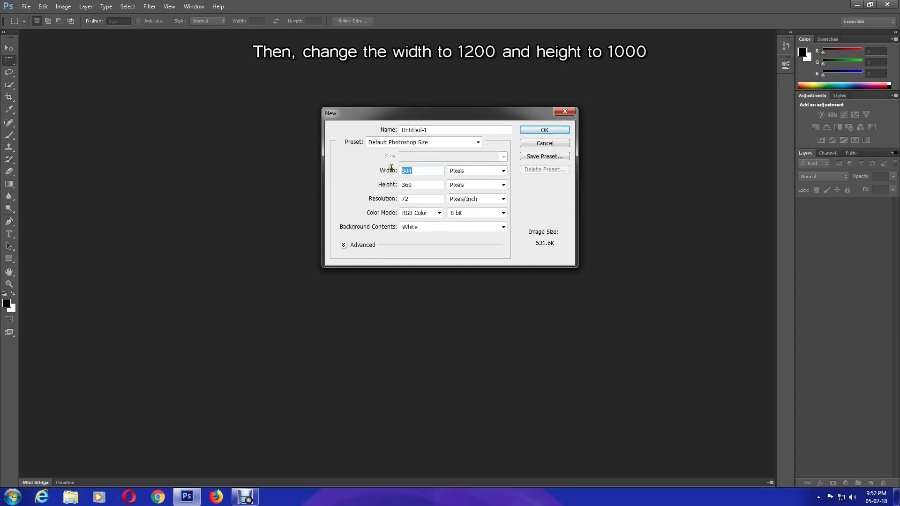
text(1200)
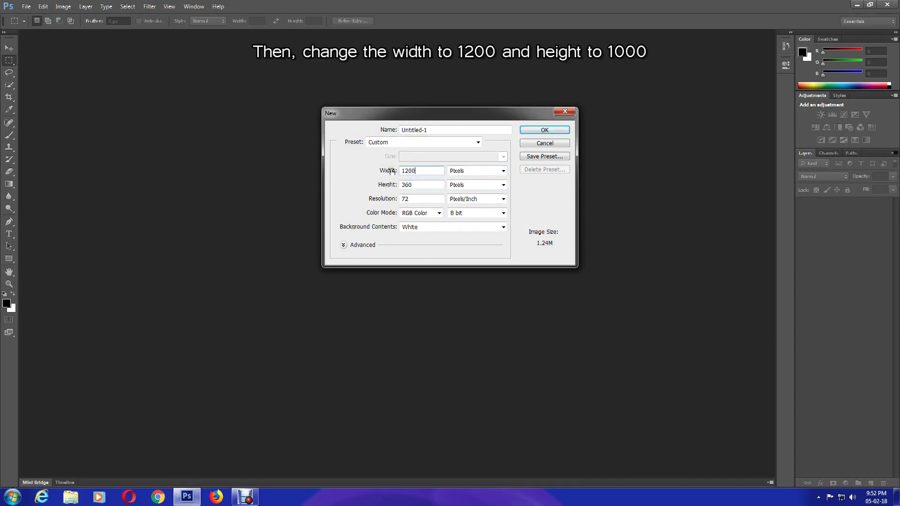
double_click(430, 186)
text(1000)
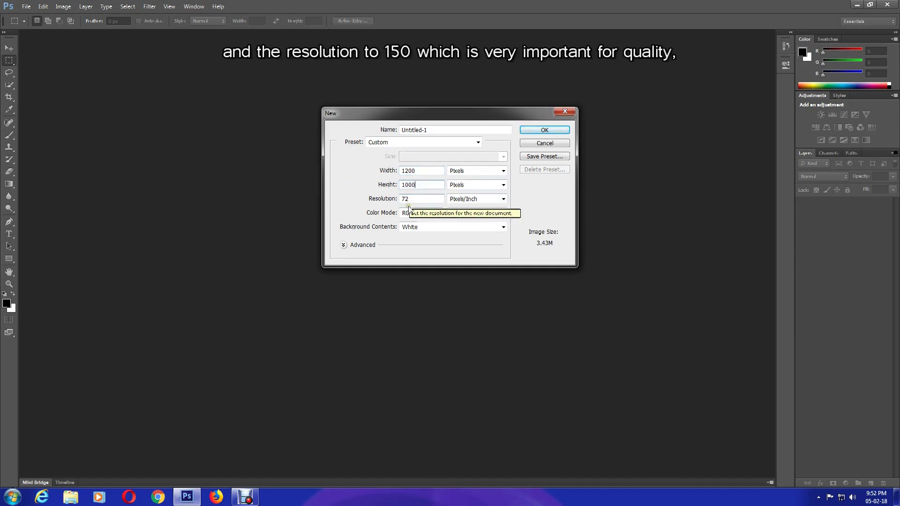
key(Tab)
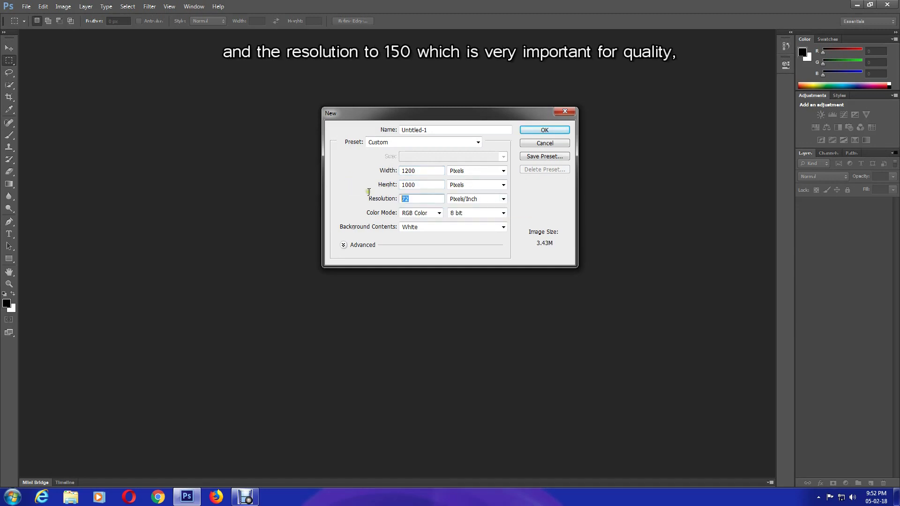
text(150)
click(535, 131)
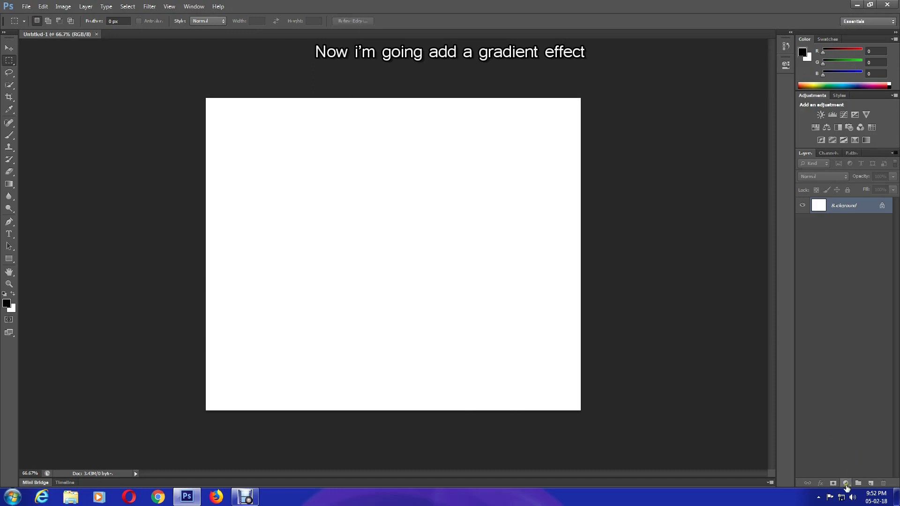
Add a Gradient Fill layer using the Black, White preset.
click(846, 483)
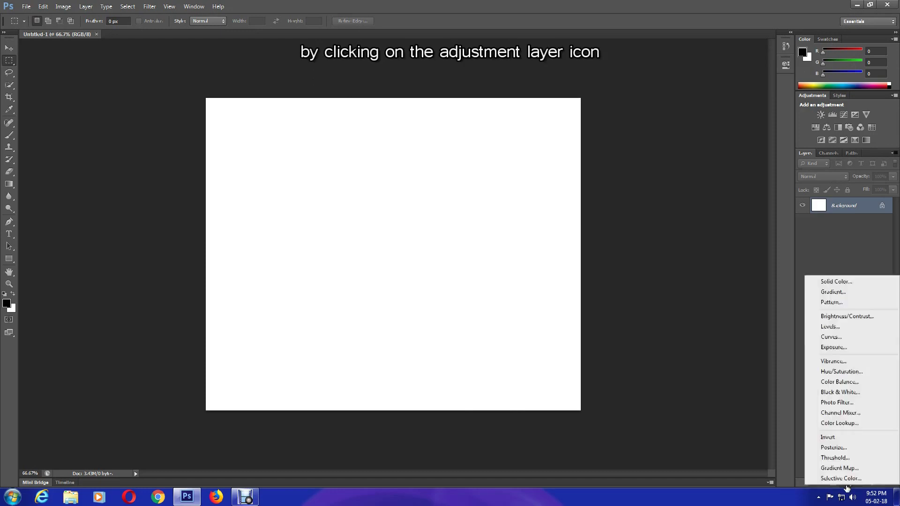
click(839, 293)
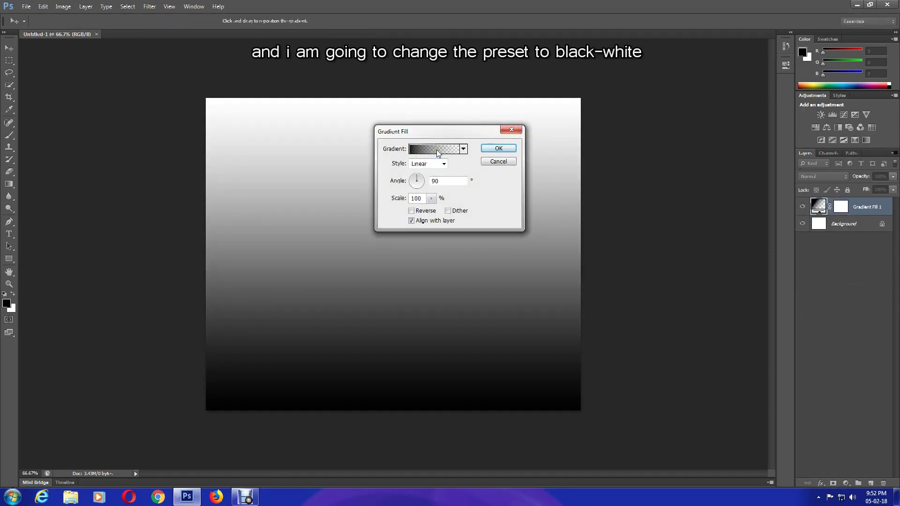
click(437, 150)
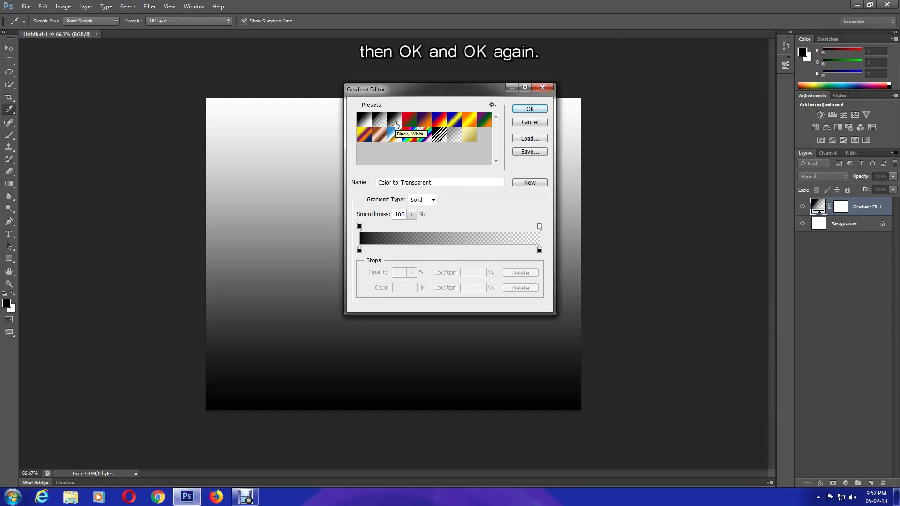
click(395, 124)
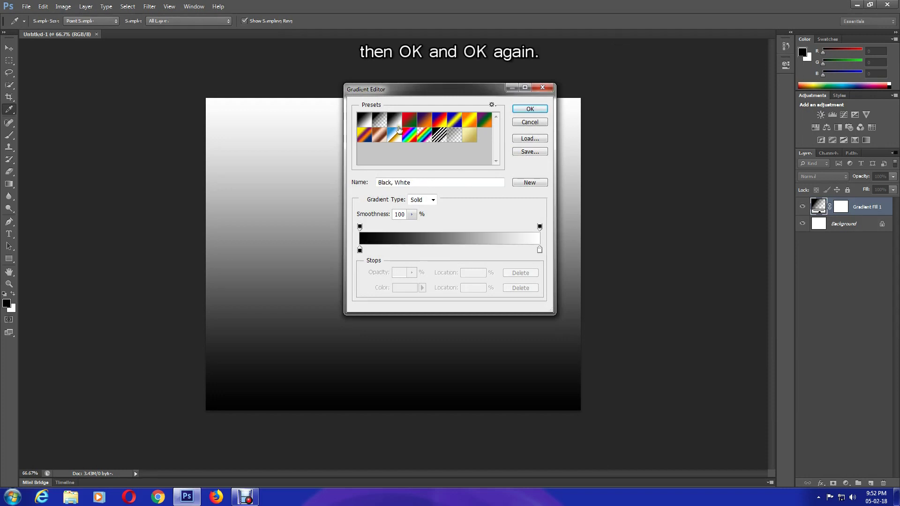
click(526, 115)
click(510, 150)
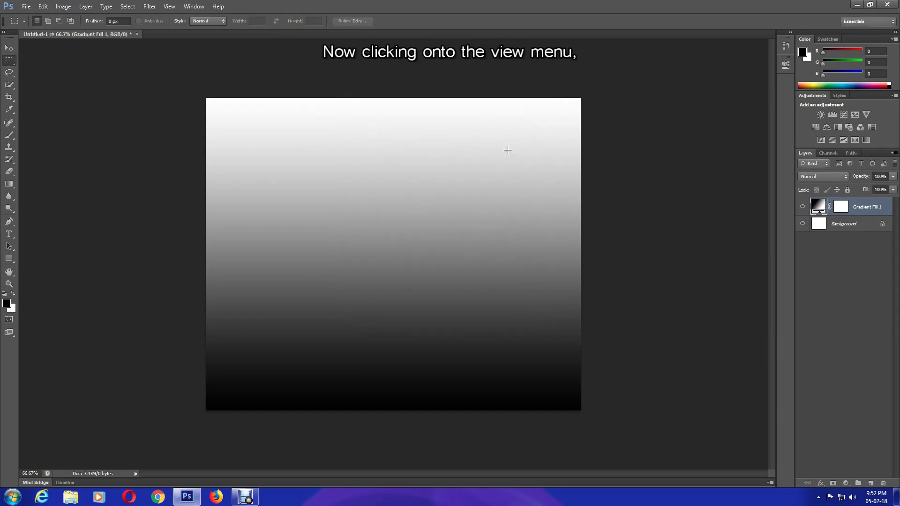
Turn on View > Rulers and place horizontal and vertical guides crossing at the canvas centre.
click(168, 6)
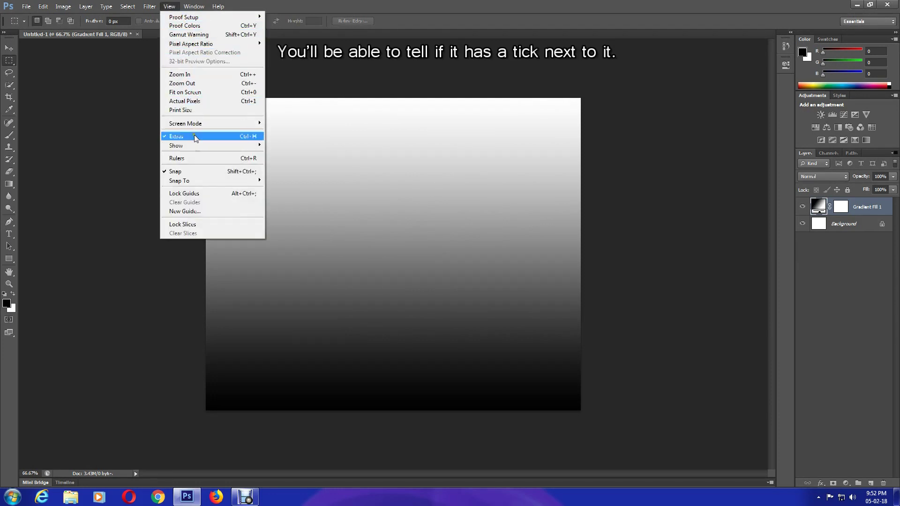
click(187, 163)
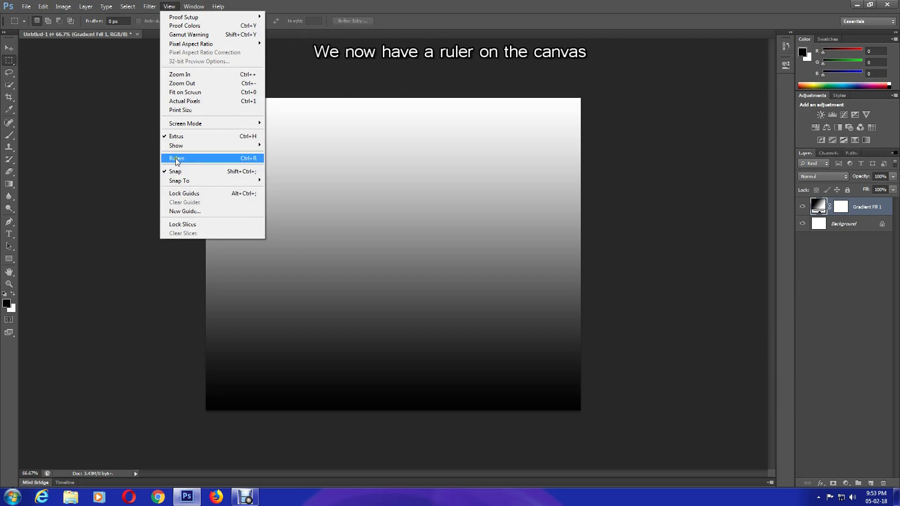
click(169, 159)
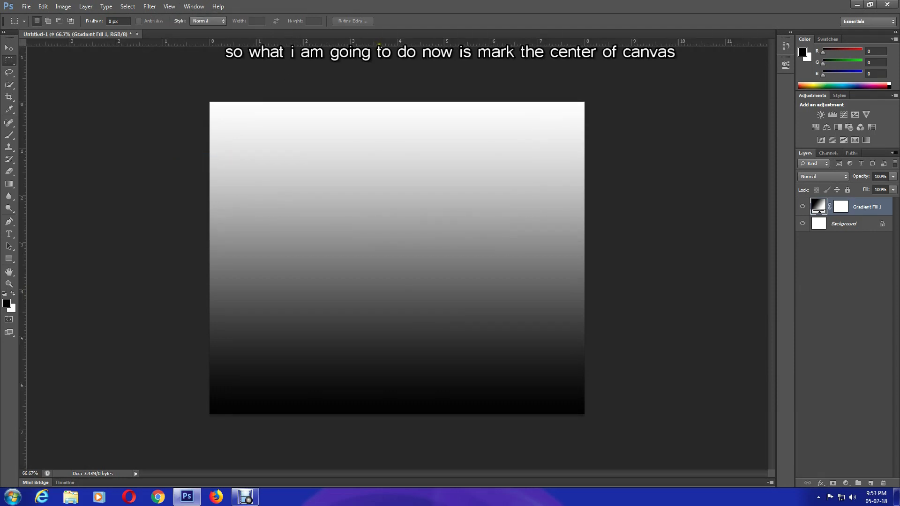
drag(363, 45, 376, 266)
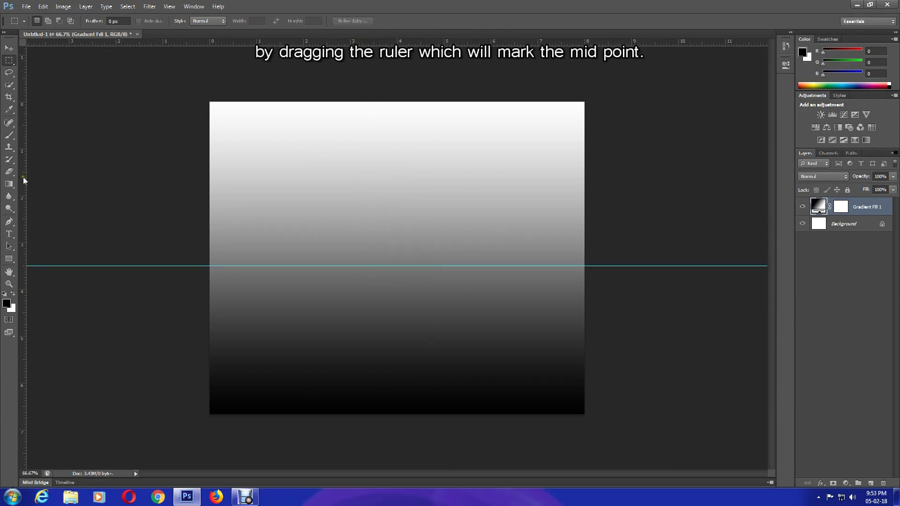
drag(22, 181, 396, 186)
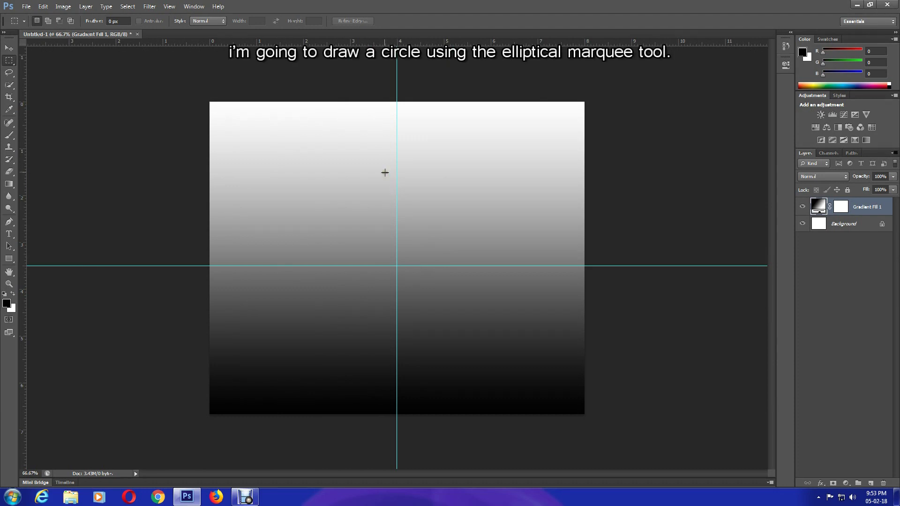
Draw a circular Elliptical Marquee selection from the guide crossing and add a new Layer 1.
right_click(10, 61)
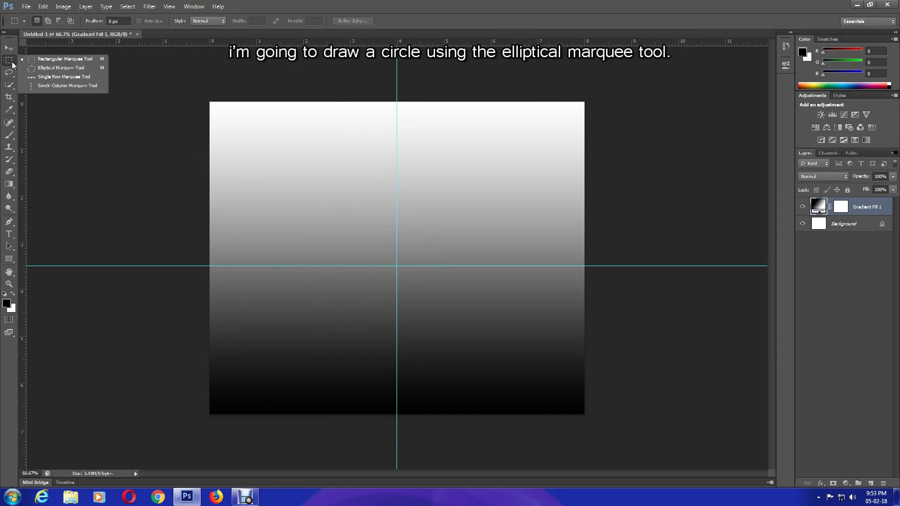
click(51, 69)
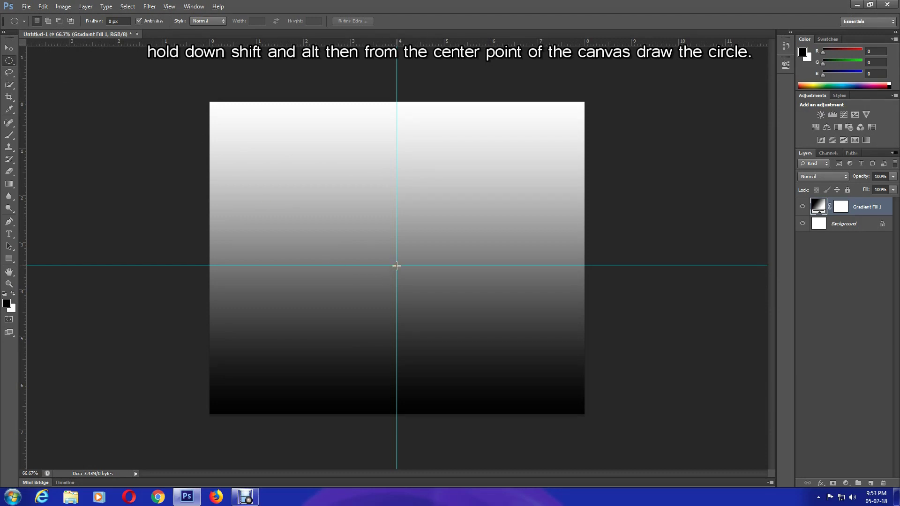
drag(397, 265, 548, 132)
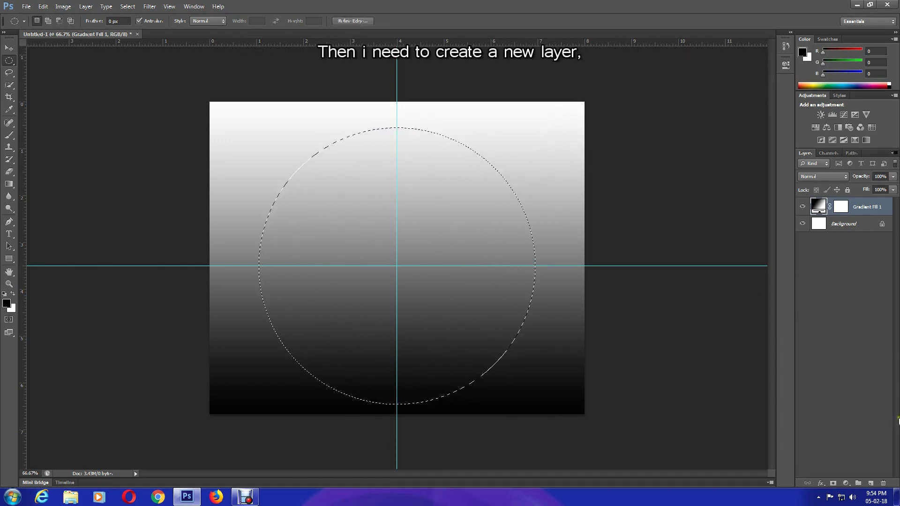
click(871, 484)
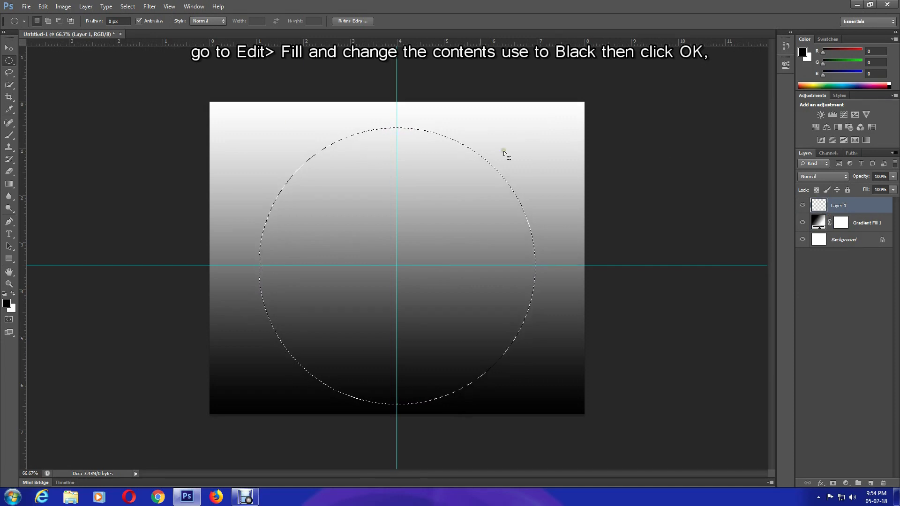
Fill the circle selection on Layer 1 with Black via Edit > Fill, then deselect.
click(43, 6)
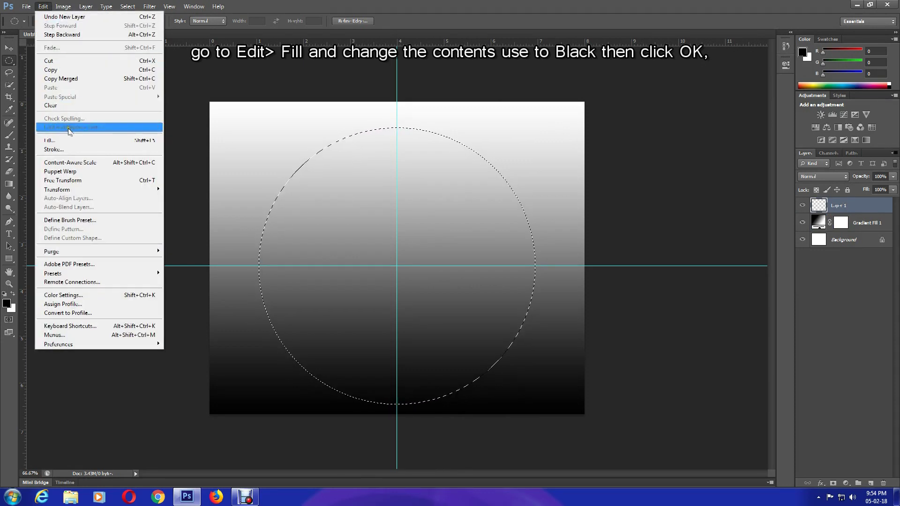
click(56, 141)
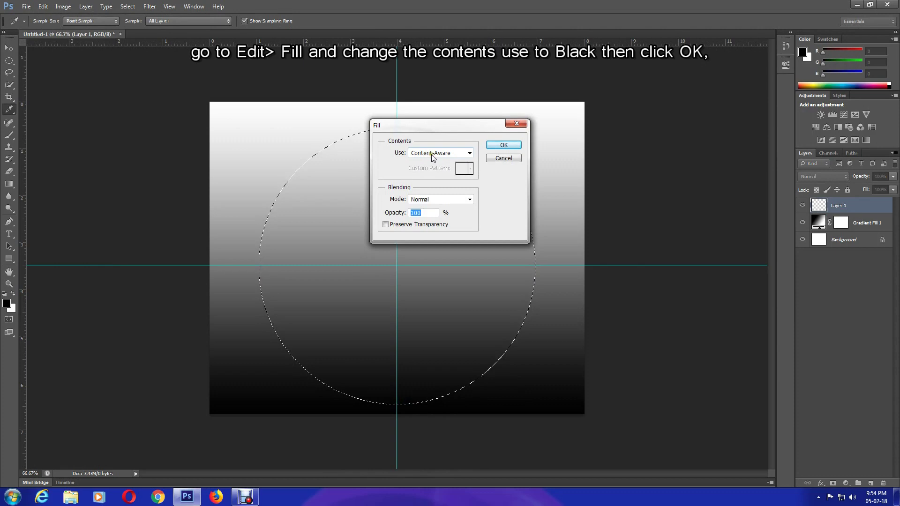
click(431, 156)
click(431, 225)
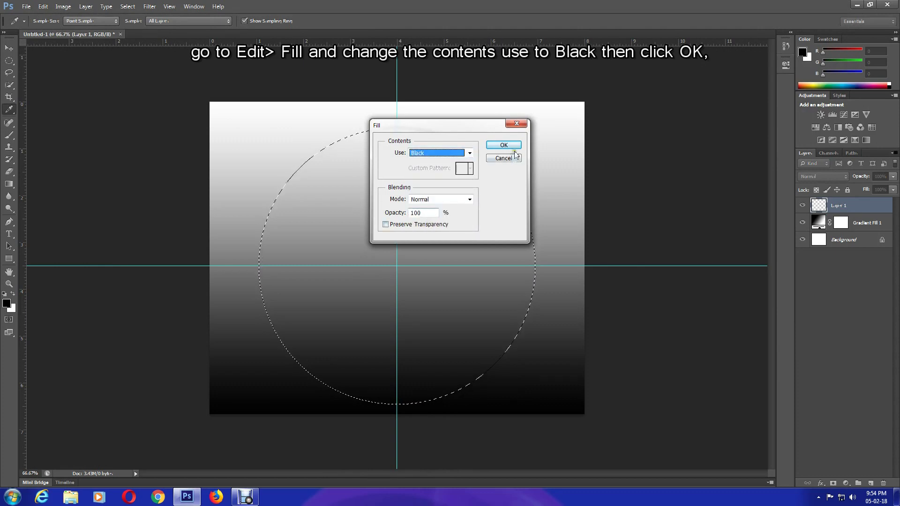
click(513, 145)
key(m)
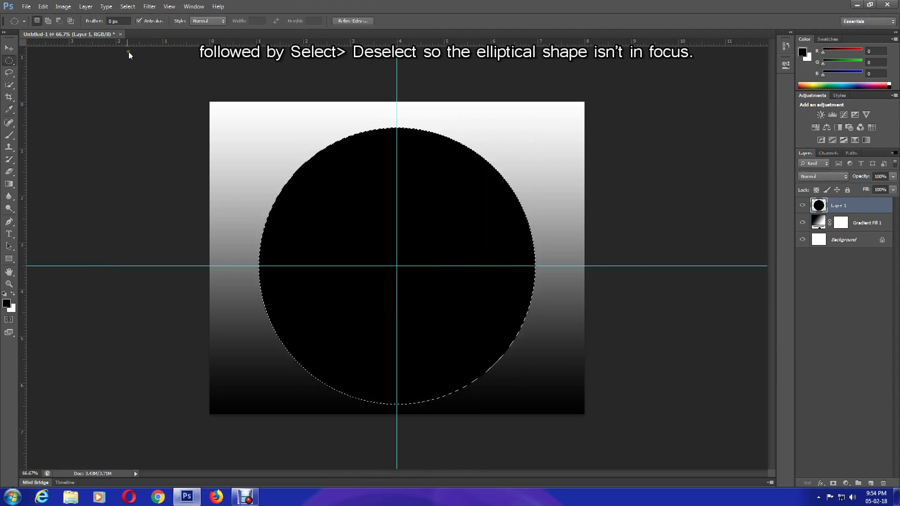
click(128, 7)
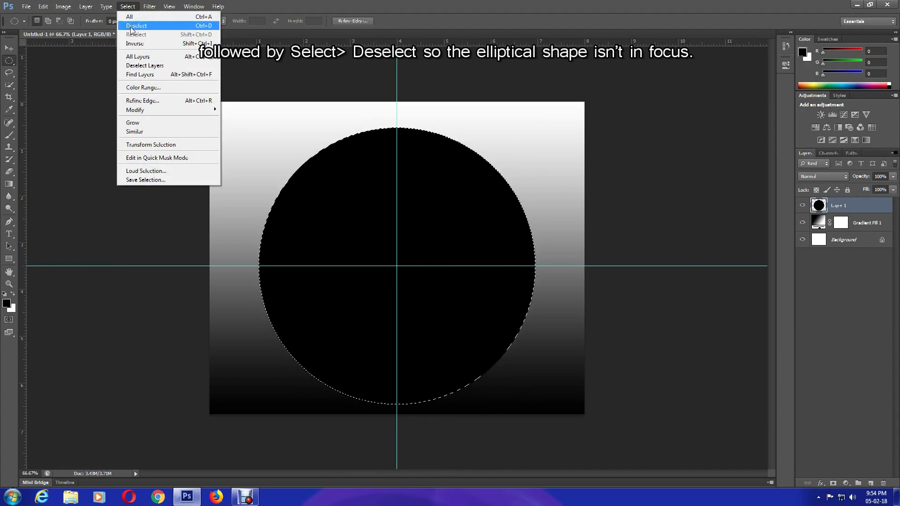
click(131, 26)
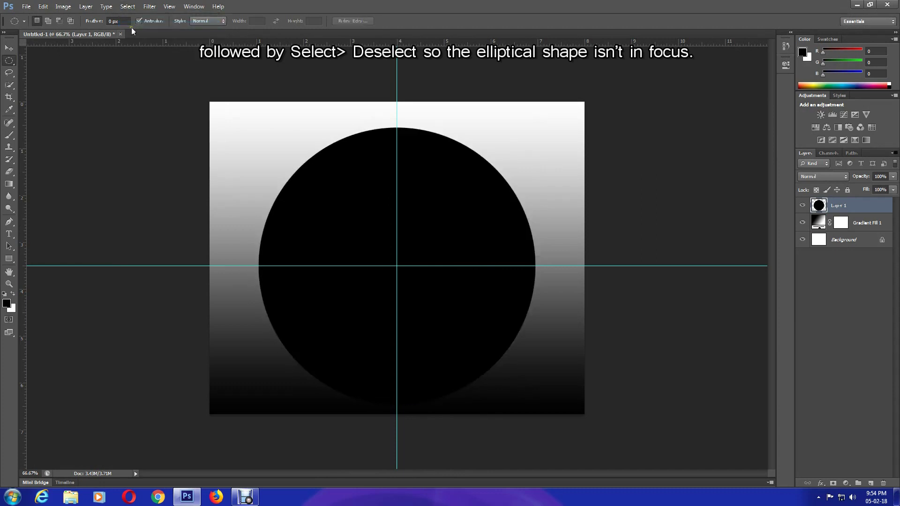
In Layer 1's Blending Options, add a Color Overlay set to #0078fe.
right_click(832, 208)
click(763, 170)
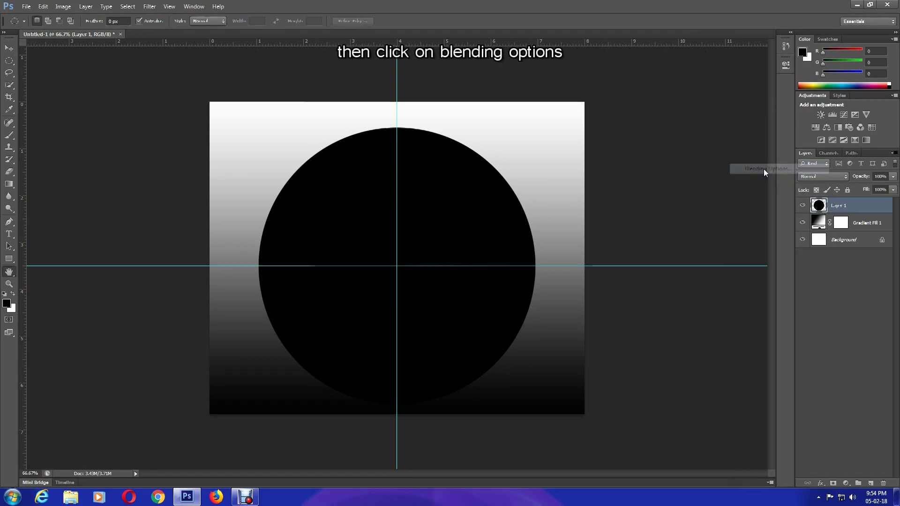
drag(504, 96, 738, 101)
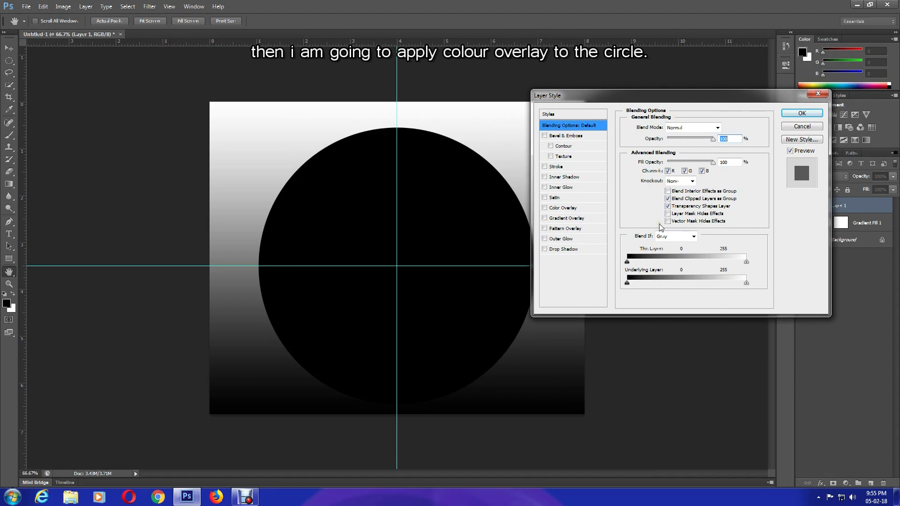
click(553, 209)
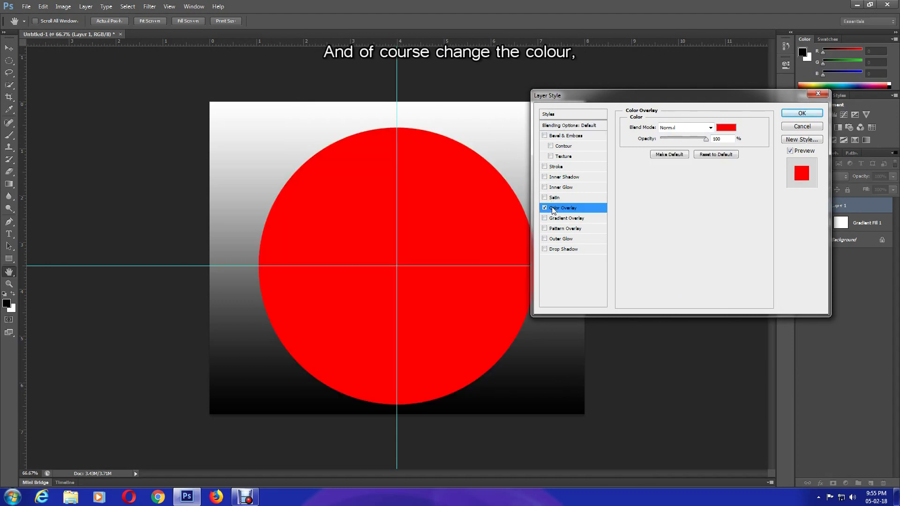
click(726, 127)
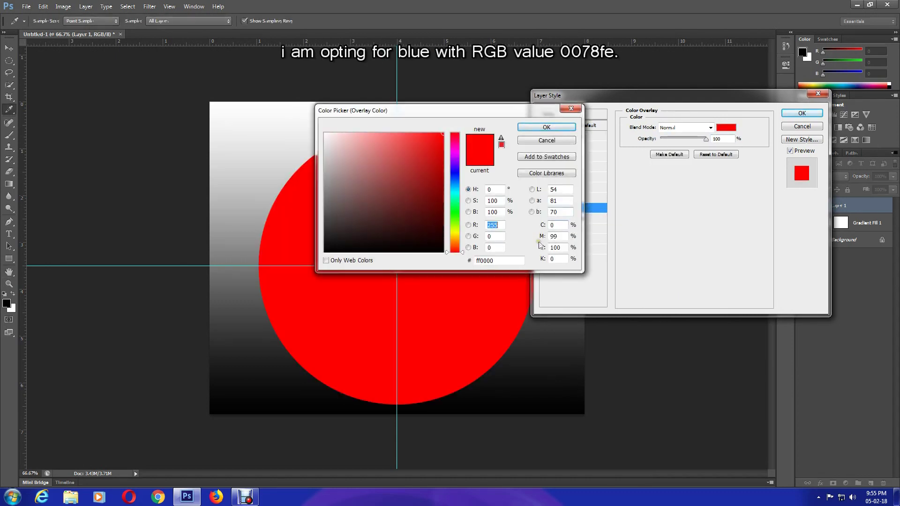
click(486, 260)
text(0078)
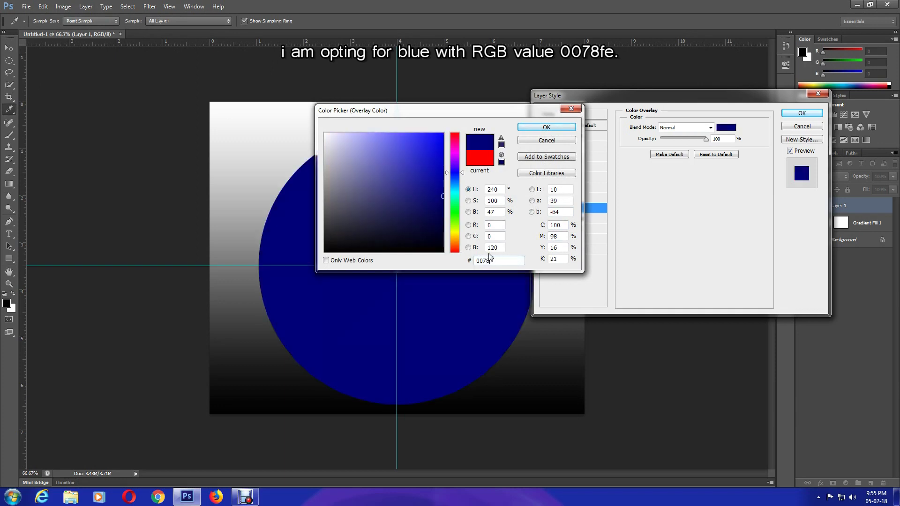
text(fe)
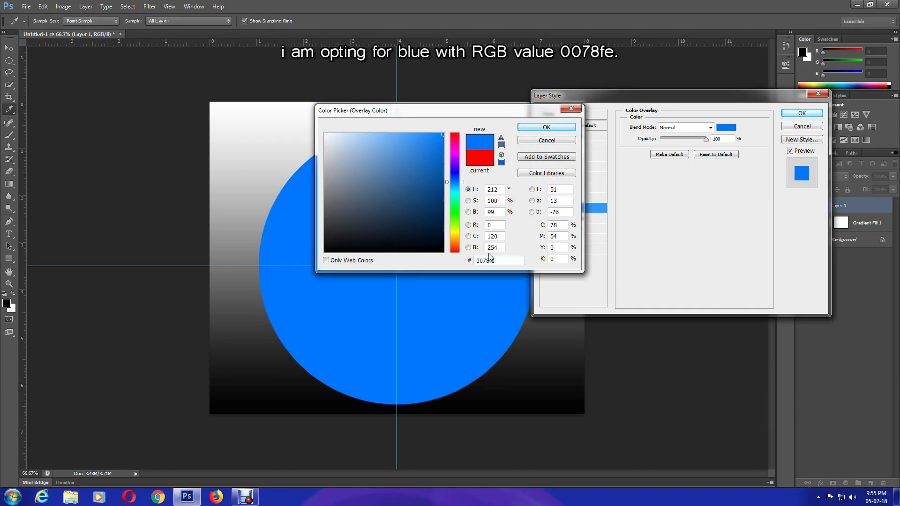
click(558, 130)
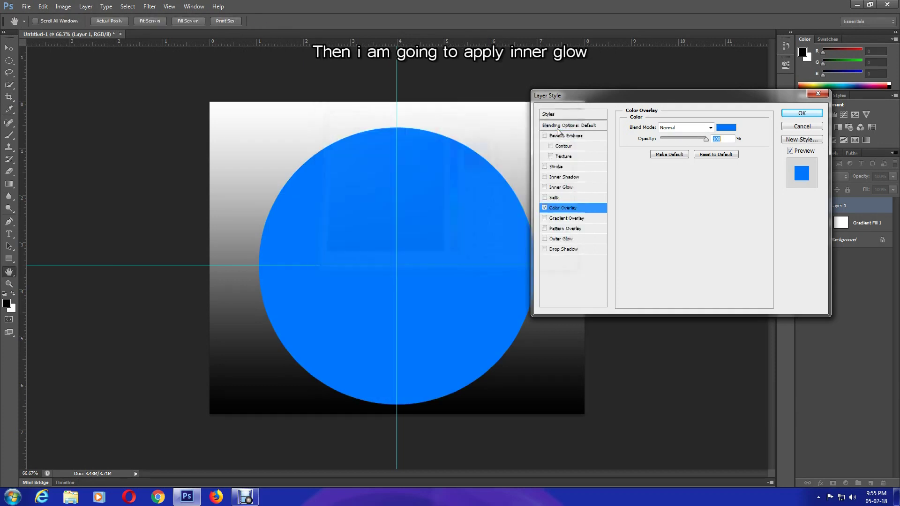
Add an Inner Glow in #000d4e at 75% opacity and 250 px size, then apply.
click(564, 187)
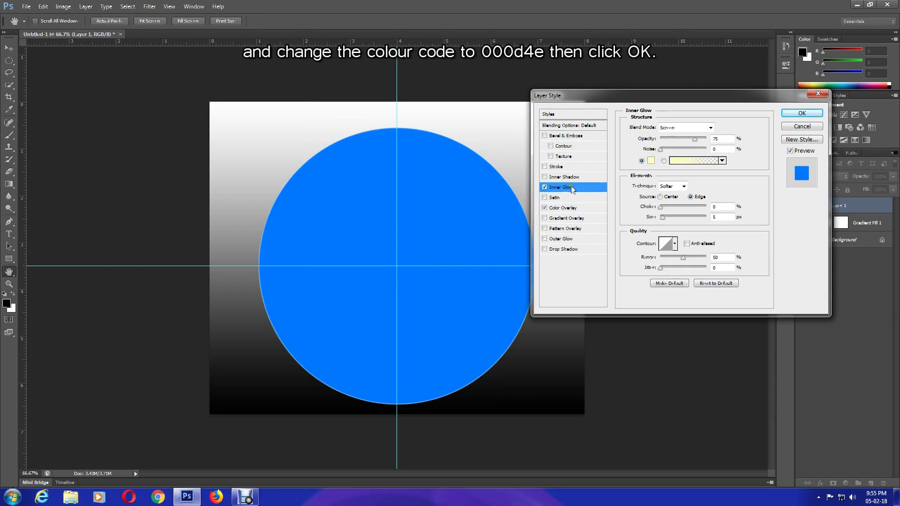
click(651, 161)
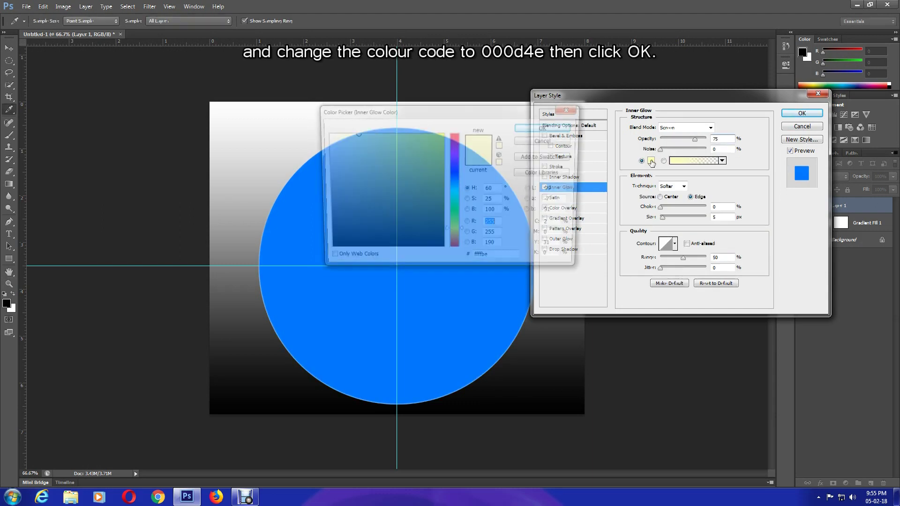
click(516, 259)
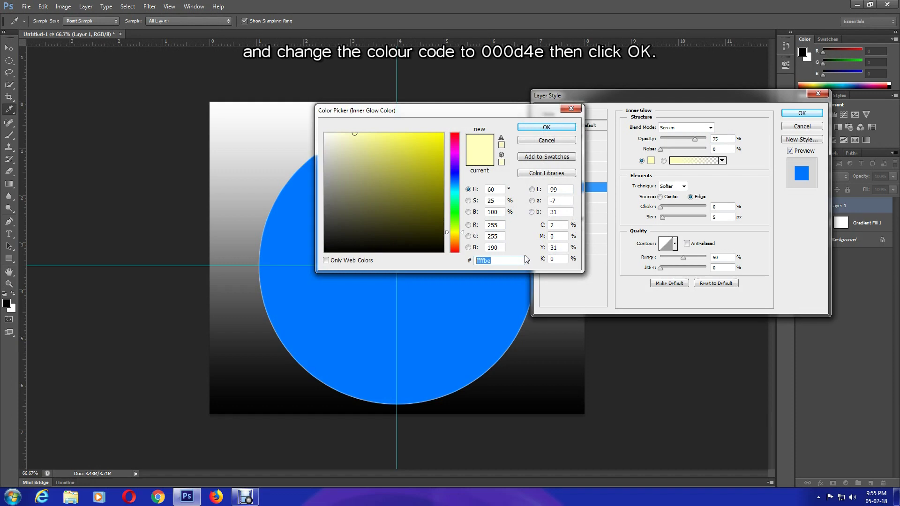
text(00)
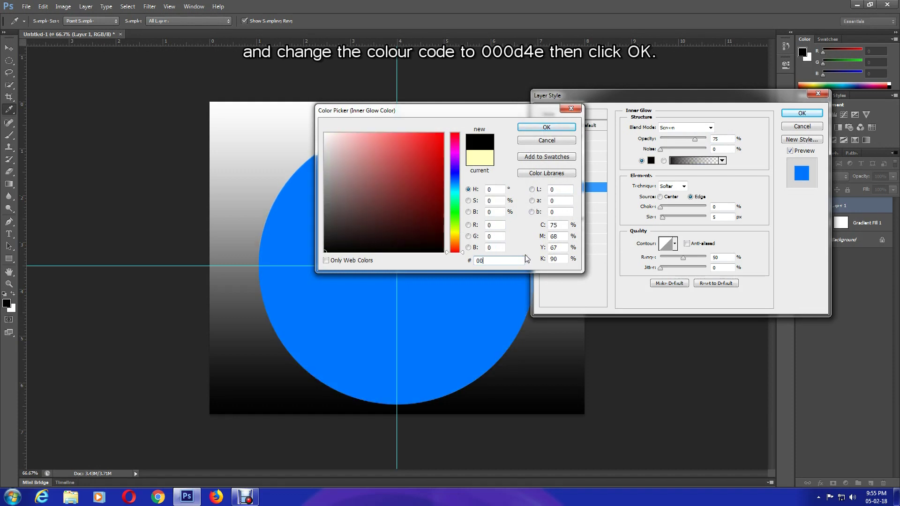
text(0d4e)
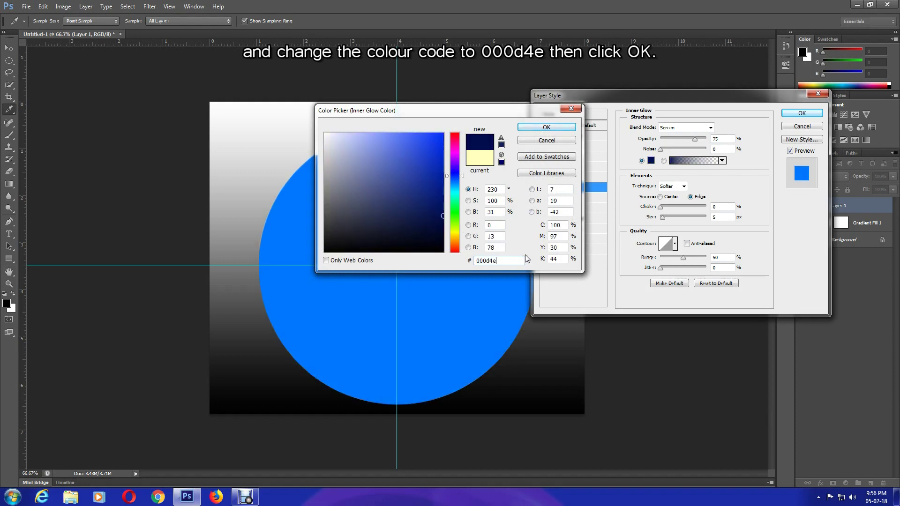
click(558, 127)
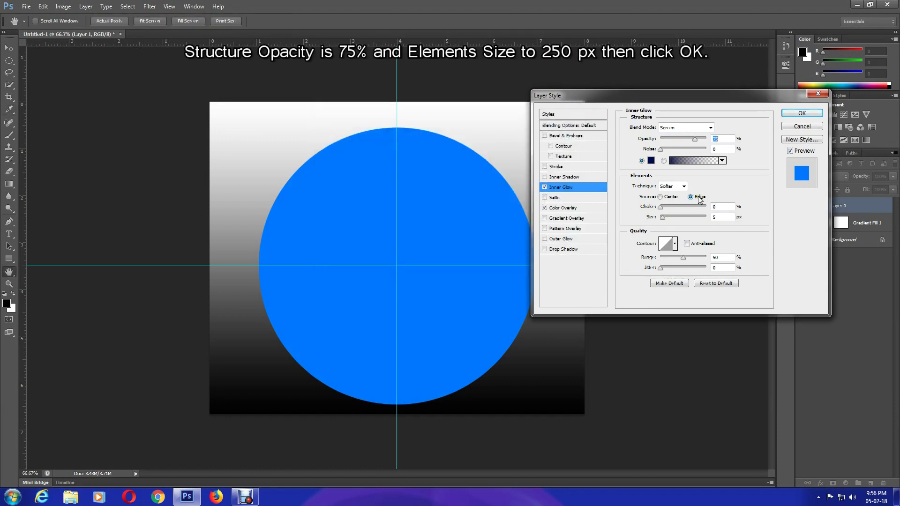
click(715, 138)
double_click(716, 217)
text(250)
click(793, 116)
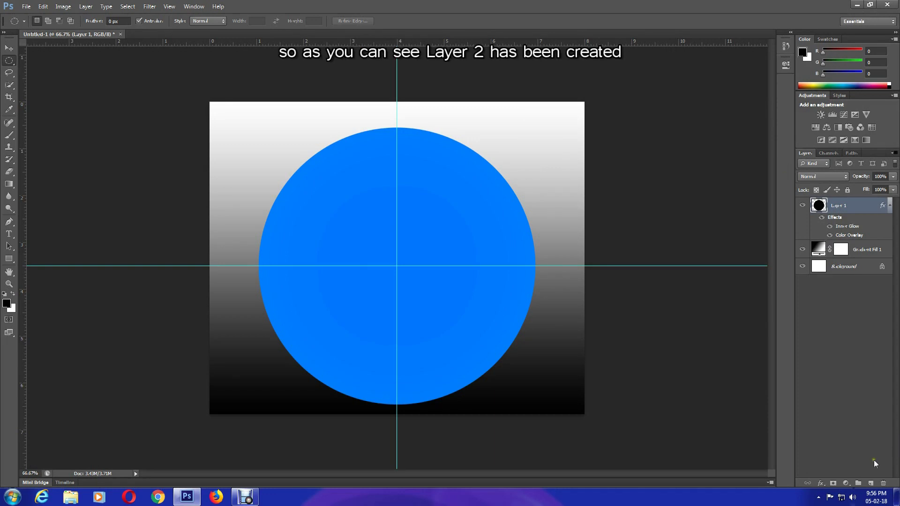
Create Layer 2 above the circle and fill it entirely with Black.
click(871, 484)
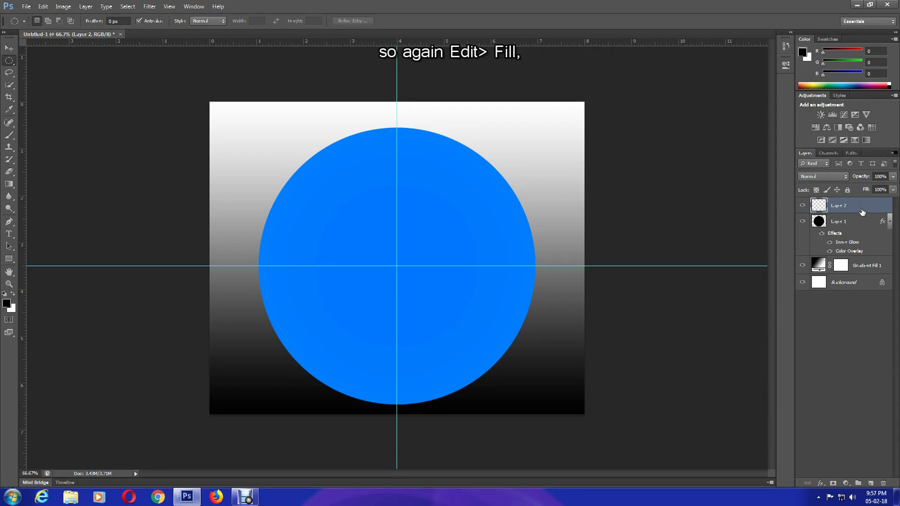
click(43, 6)
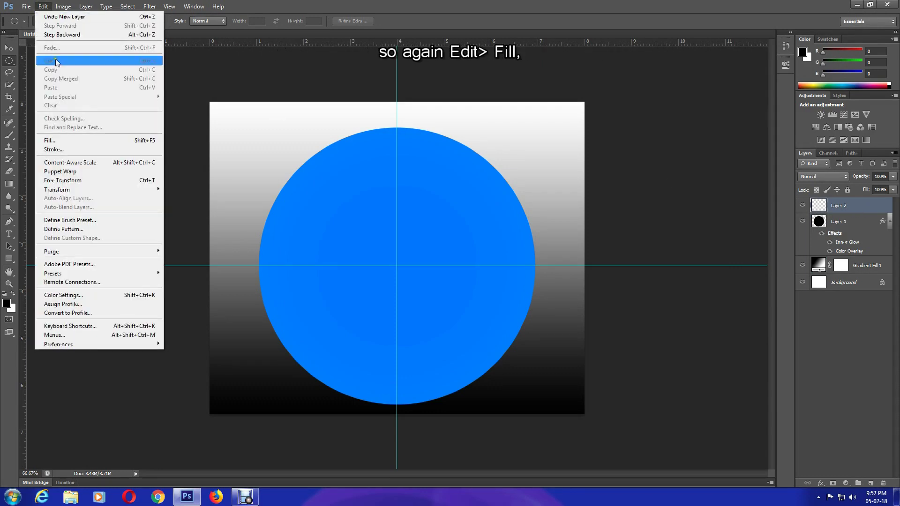
click(64, 141)
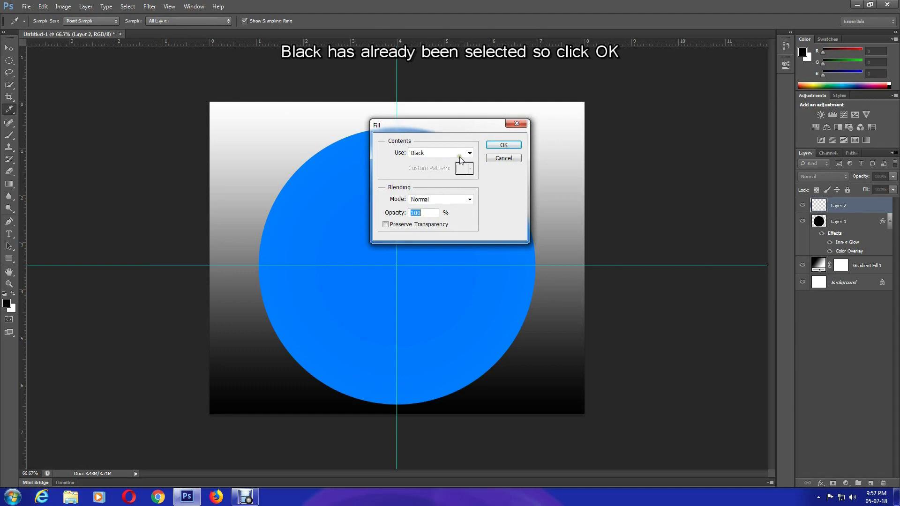
click(503, 148)
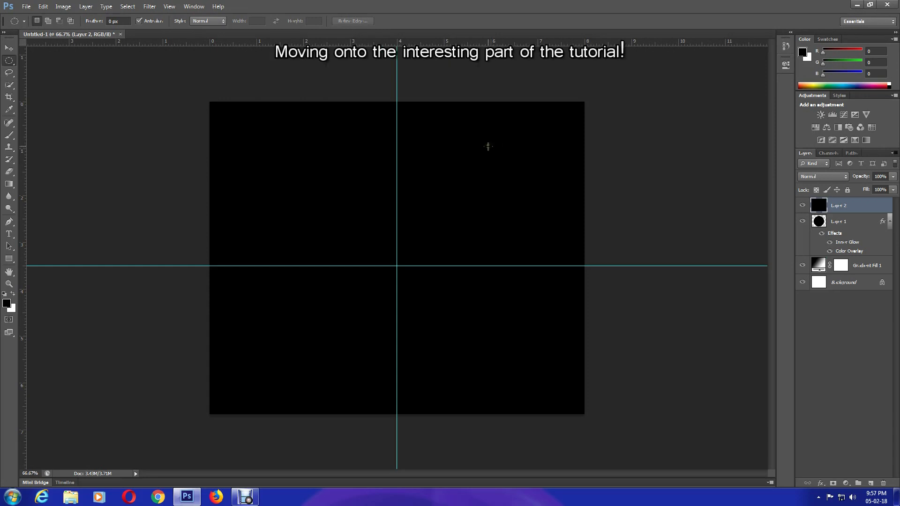
Render a Lens Flare with the 50-300mm Zoom lens type onto Layer 2.
click(154, 6)
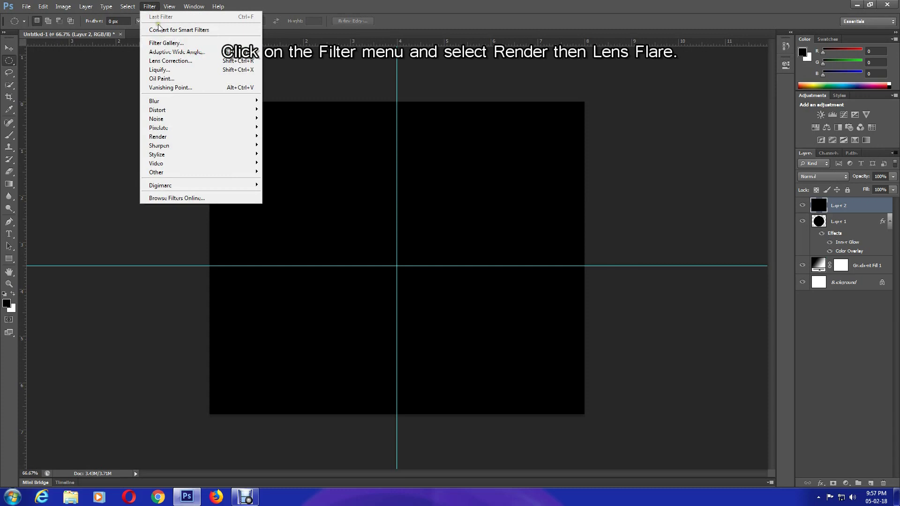
mouse_move(168, 139)
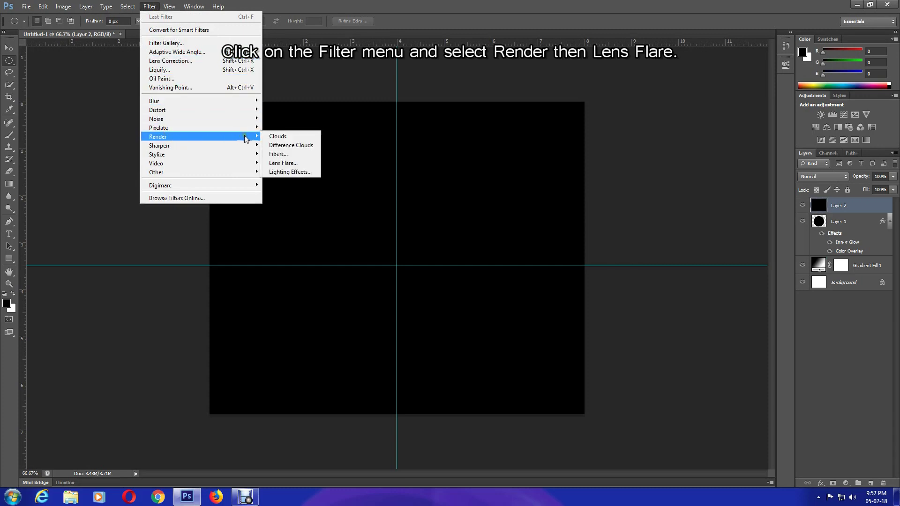
click(289, 164)
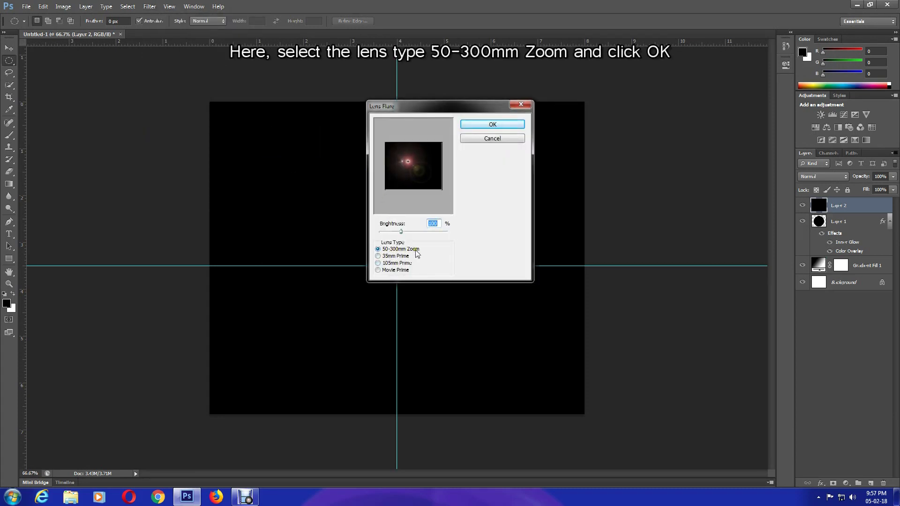
click(477, 125)
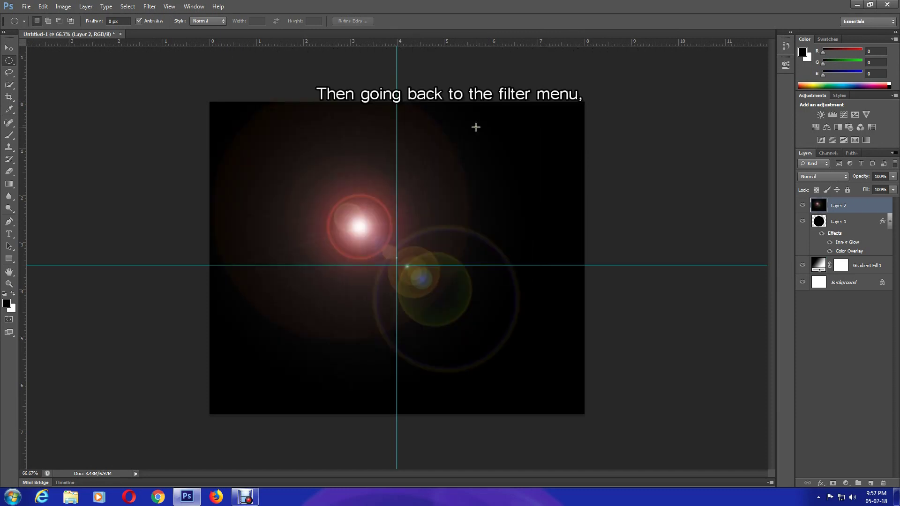
Apply the Polar Coordinates filter set to Polar to Rectangular on the flare layer.
click(149, 6)
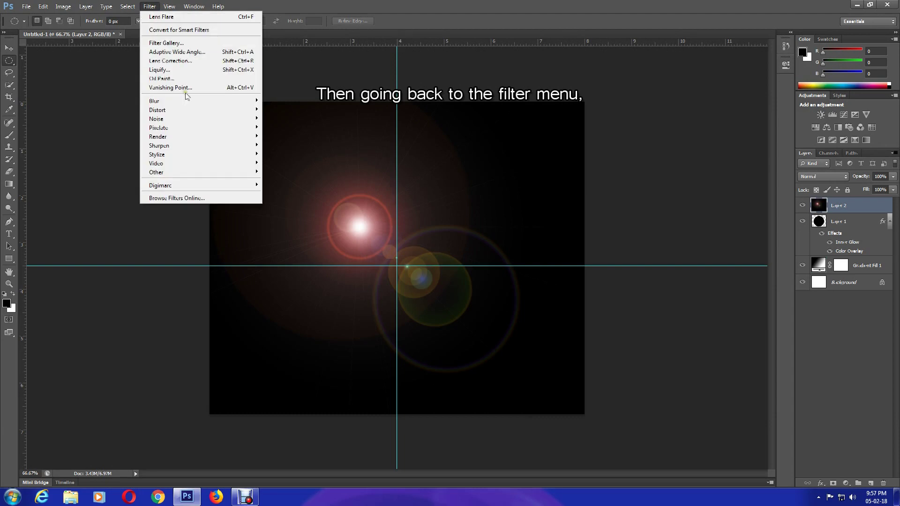
mouse_move(157, 110)
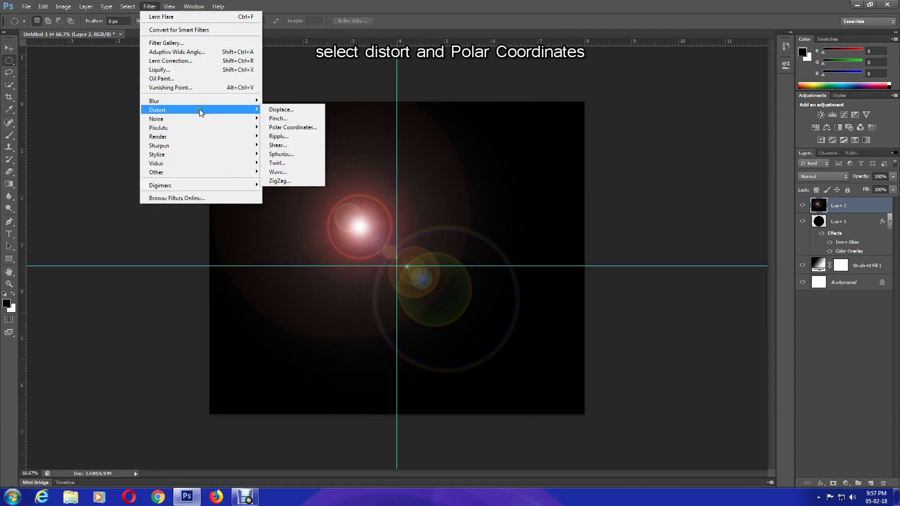
click(301, 131)
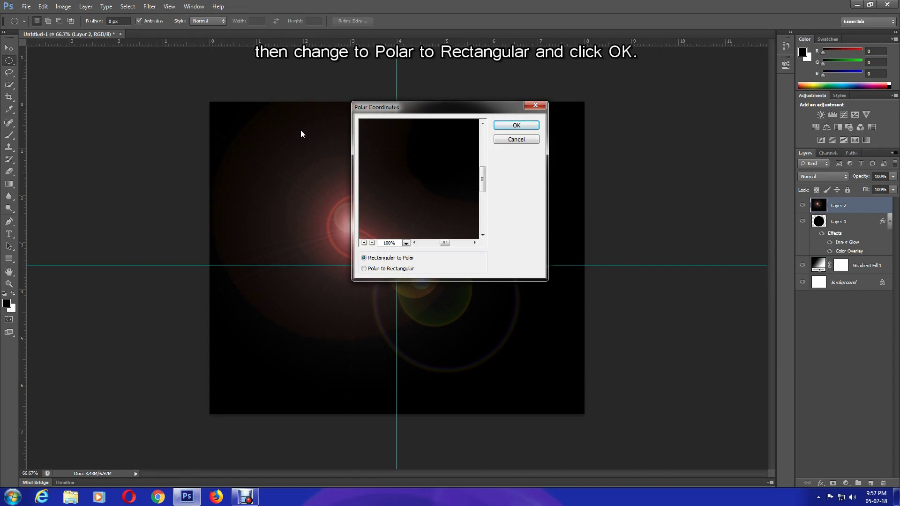
click(364, 268)
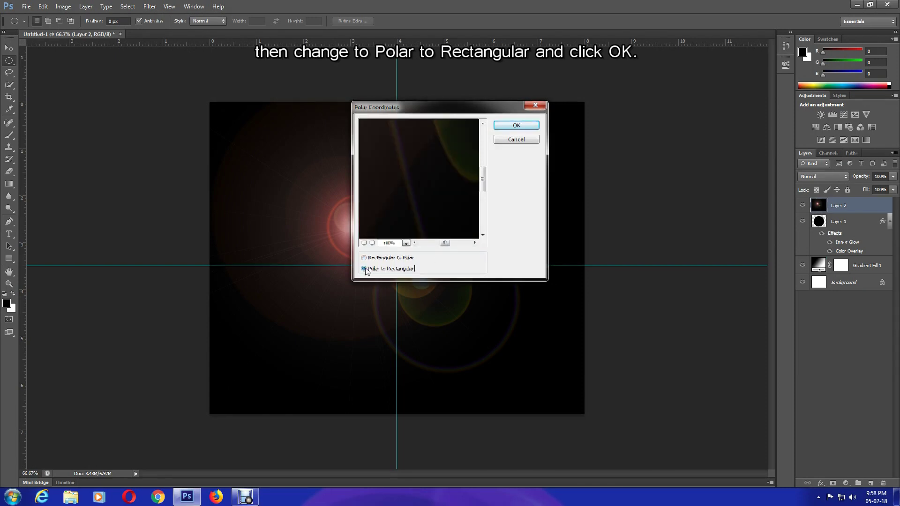
click(515, 125)
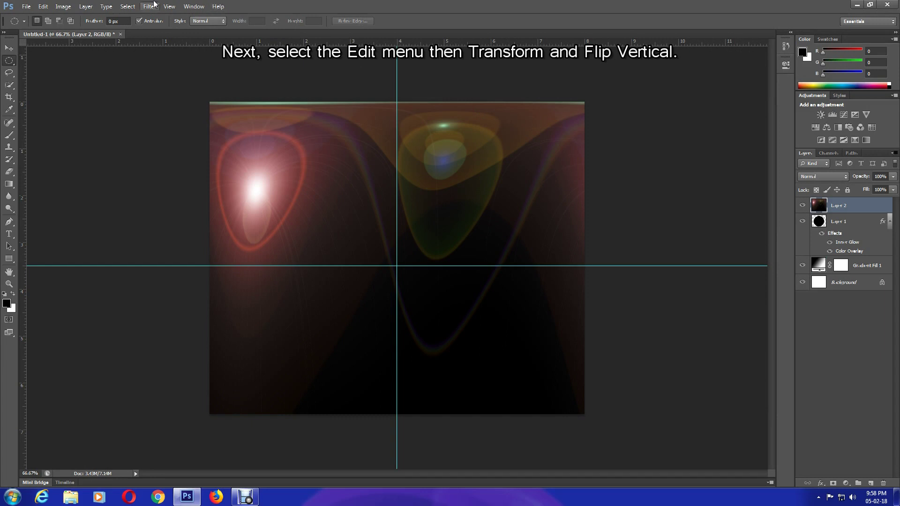
Flip Layer 2 vertically with Edit > Transform > Flip Vertical.
click(47, 6)
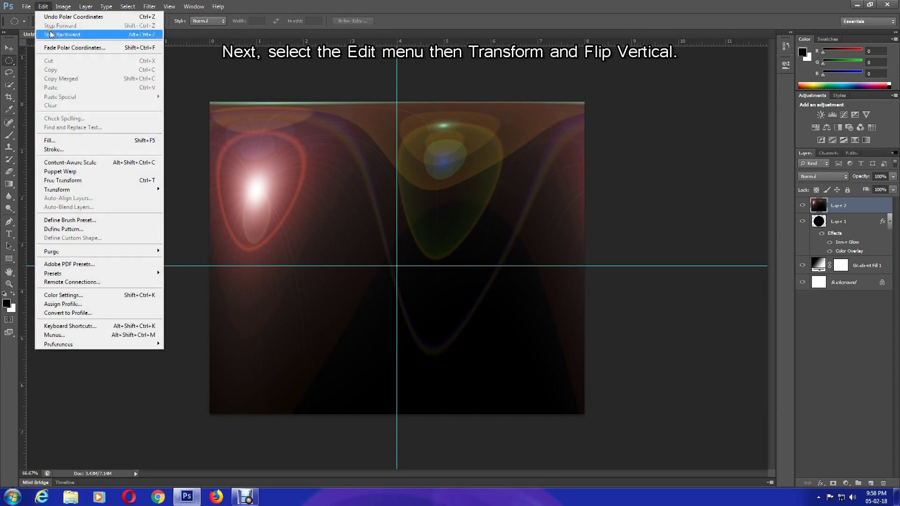
mouse_move(110, 189)
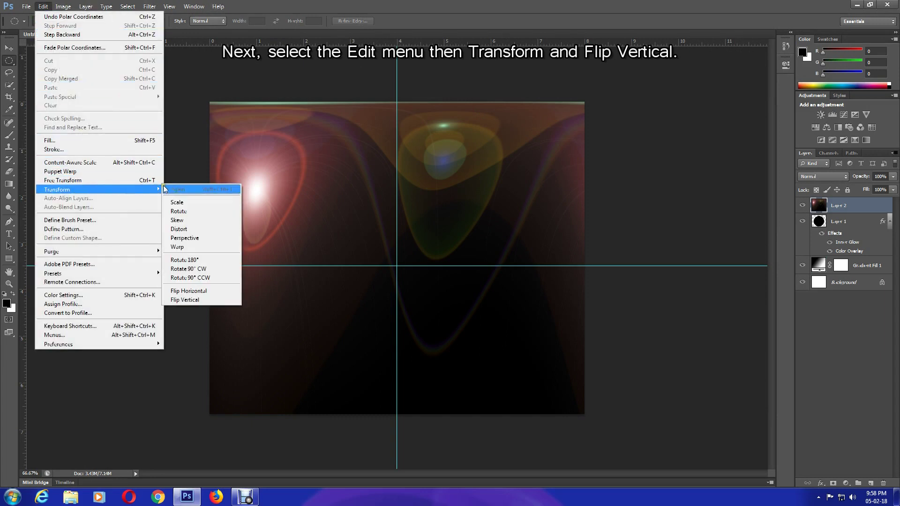
click(222, 299)
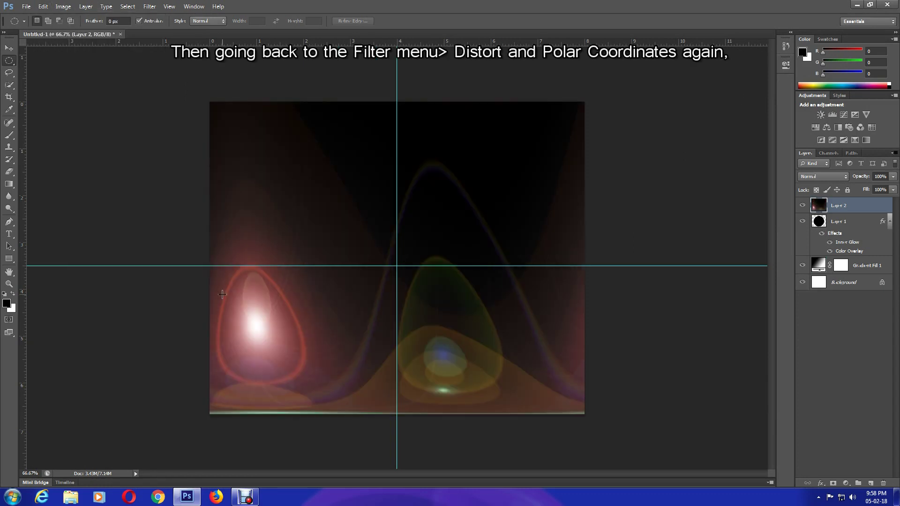
Apply the Polar Coordinates filter with Rectangular to Polar to Layer 2, wrapping the flare streaks into a sphere.
click(150, 6)
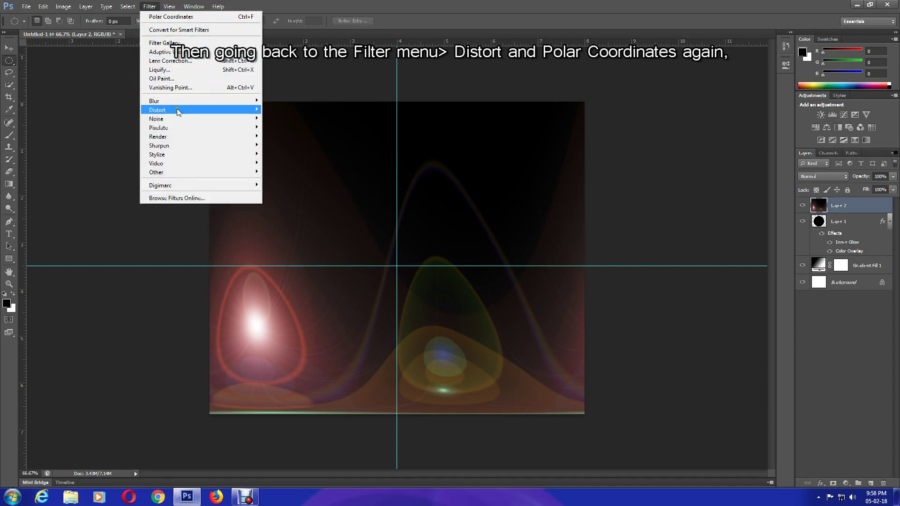
mouse_move(178, 111)
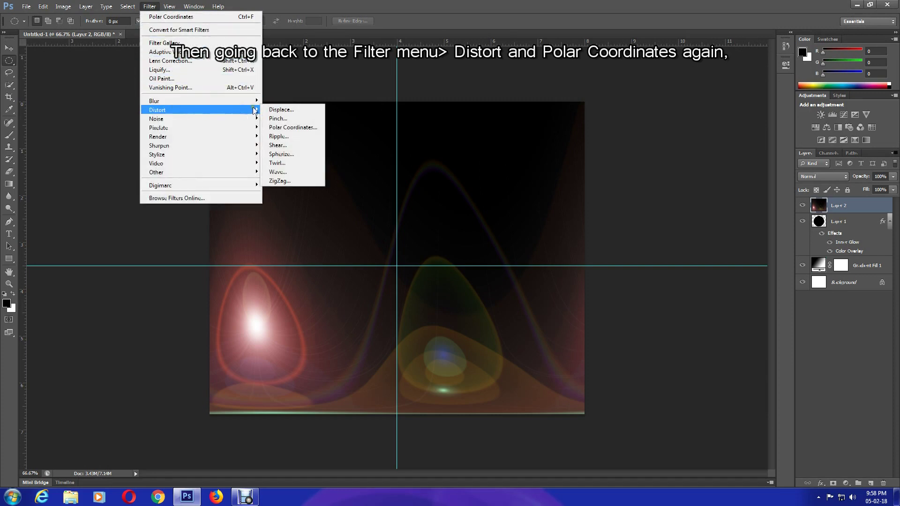
click(302, 130)
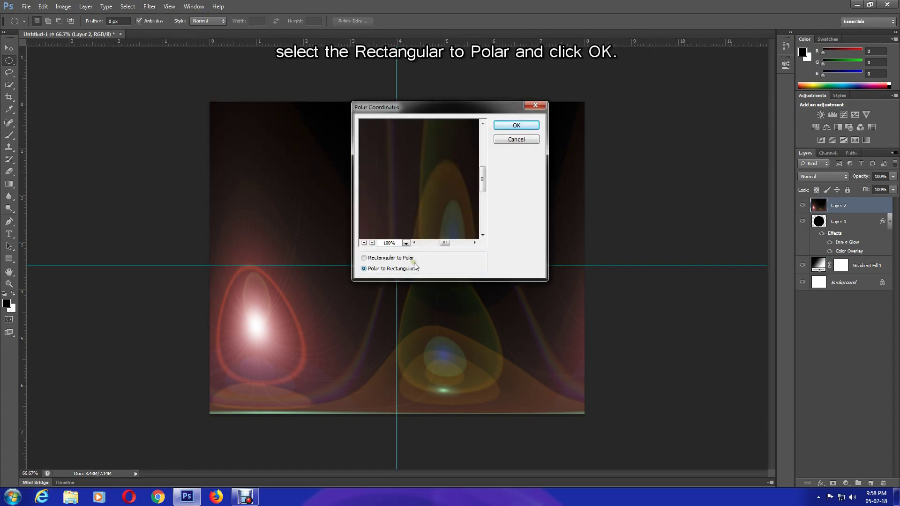
click(374, 259)
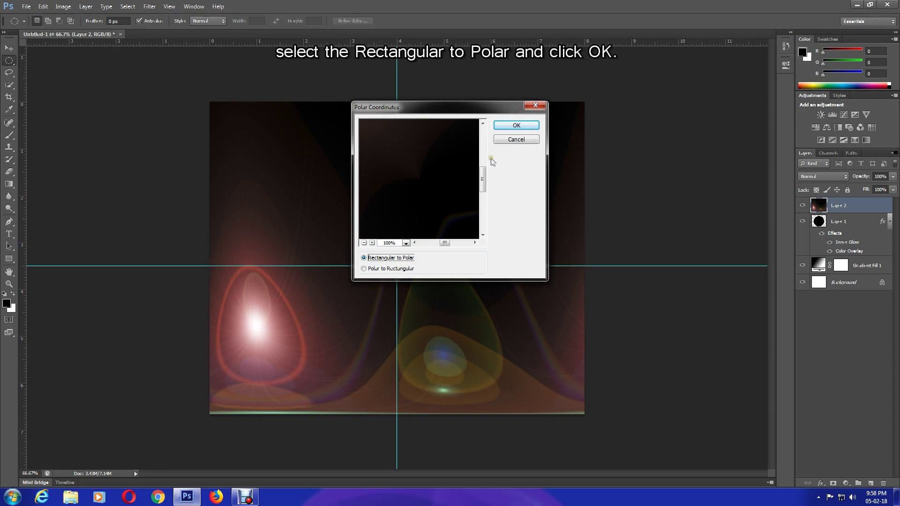
click(510, 125)
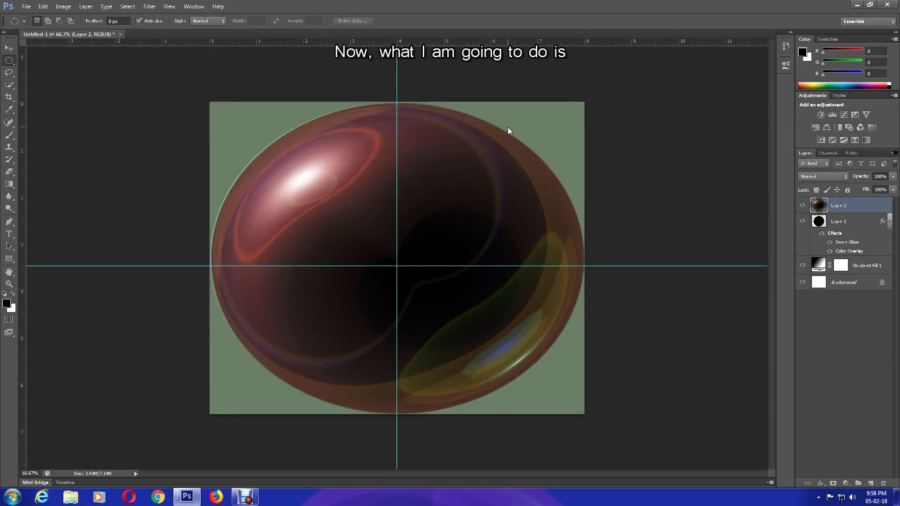
Mask Layer 2 with Layer 1's circular selection, unlink the mask, and target Layer 2's image.
ctrl+click(820, 224)
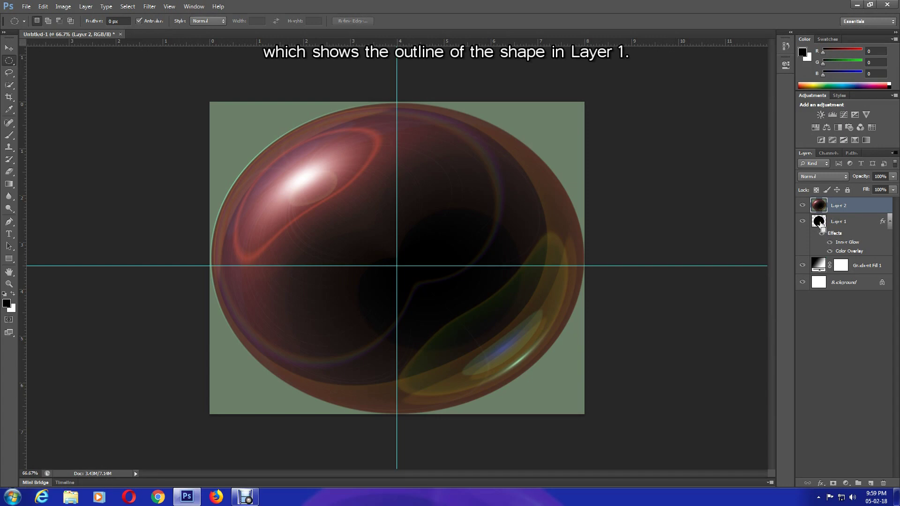
ctrl+click(820, 224)
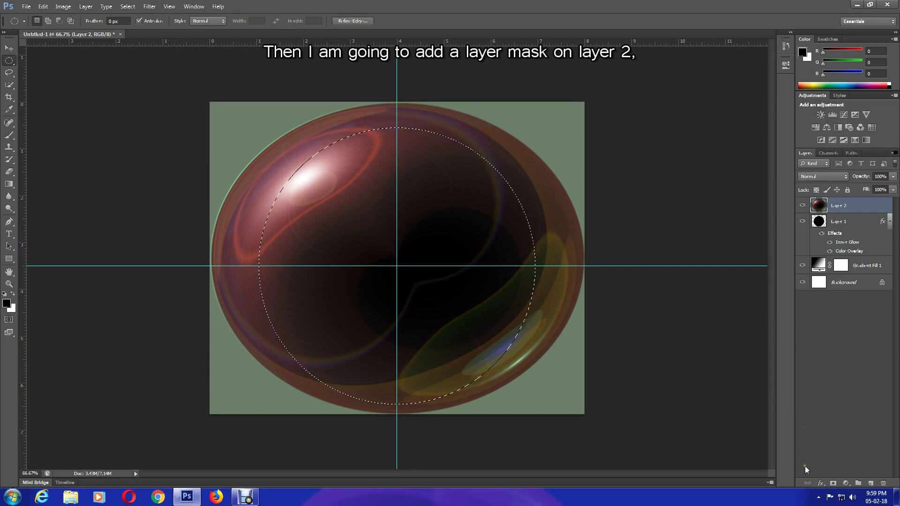
click(833, 484)
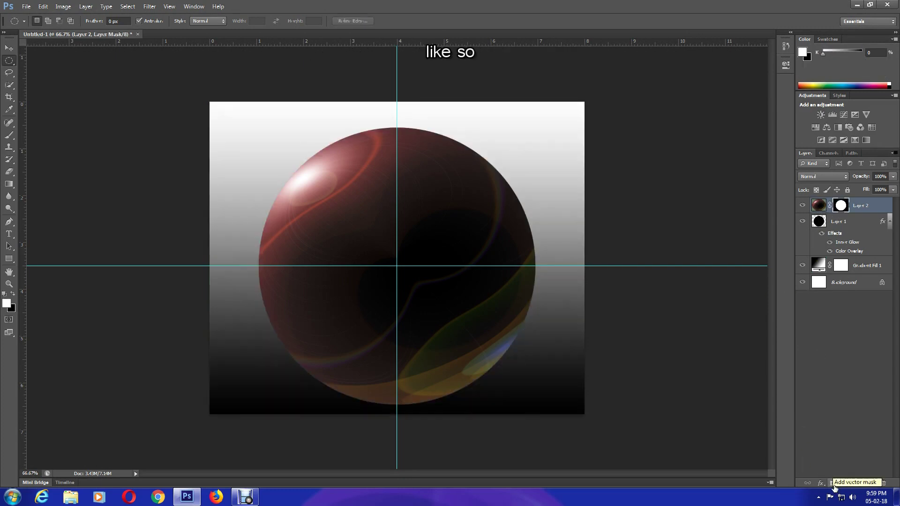
click(831, 205)
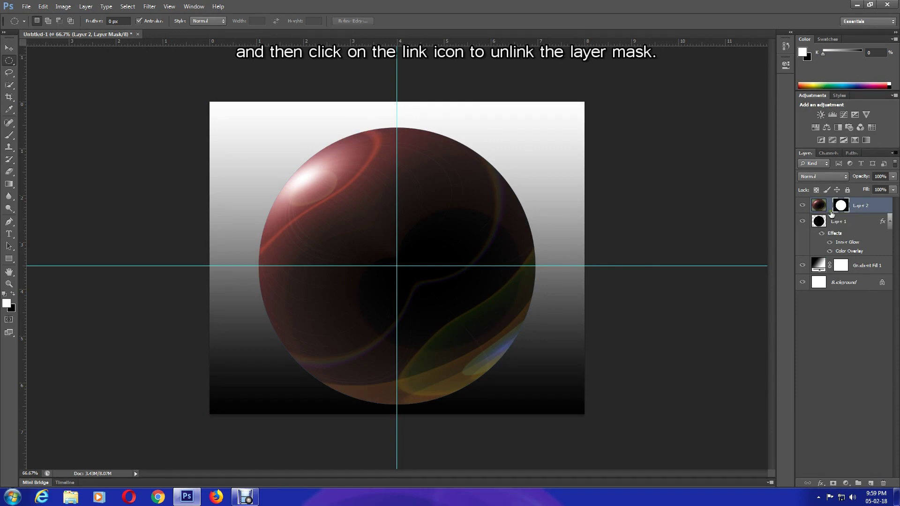
click(819, 206)
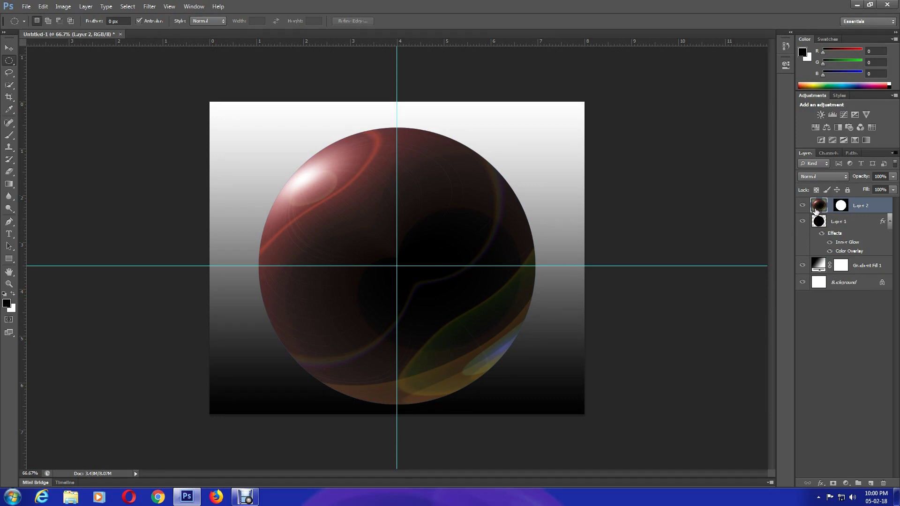
Free-transform Layer 2's sphere image, resizing its width and height to fill the circle, and commit.
key(ctrl+t)
mouse_move(584, 102)
mouse_down()
mouse_move(567, 138)
mouse_move(577, 110)
mouse_up()
drag(572, 258, 554, 258)
drag(554, 112, 546, 119)
drag(547, 398, 554, 404)
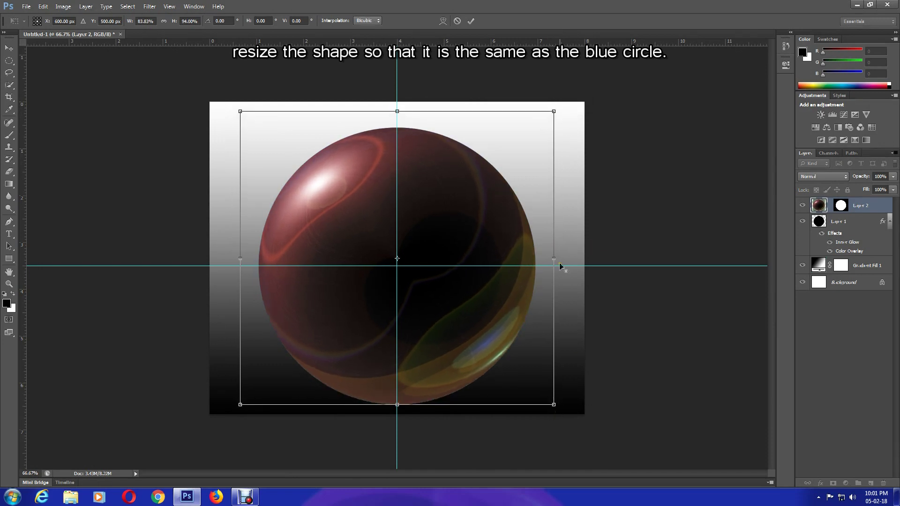
drag(560, 259, 547, 259)
drag(397, 111, 397, 111)
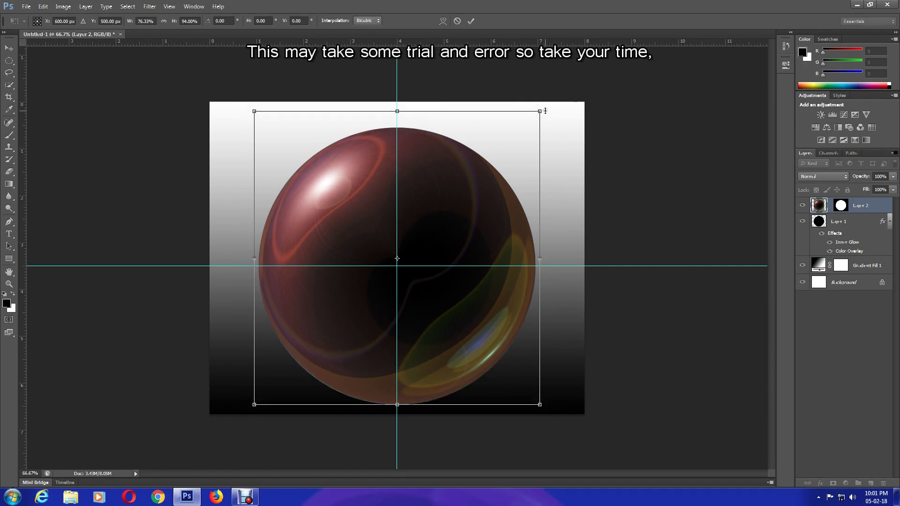
mouse_move(539, 111)
mouse_down()
mouse_move(541, 138)
mouse_move(540, 111)
mouse_up()
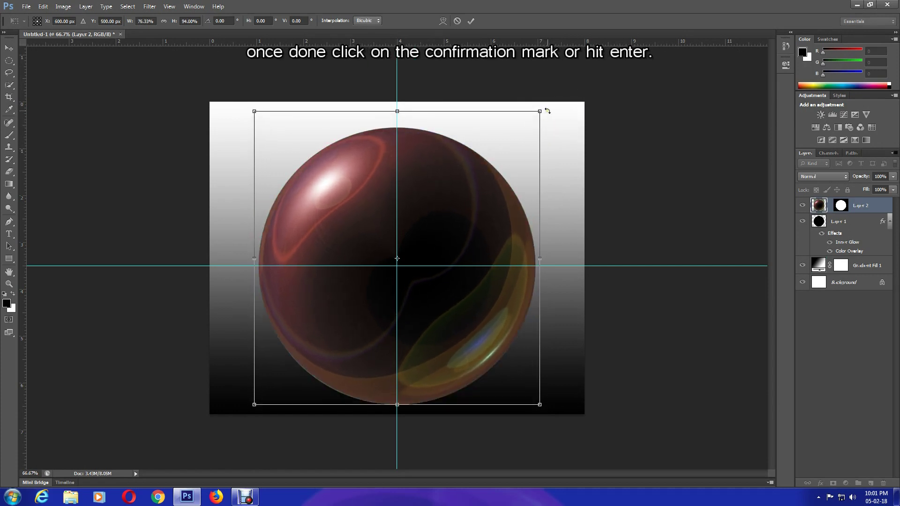
click(471, 20)
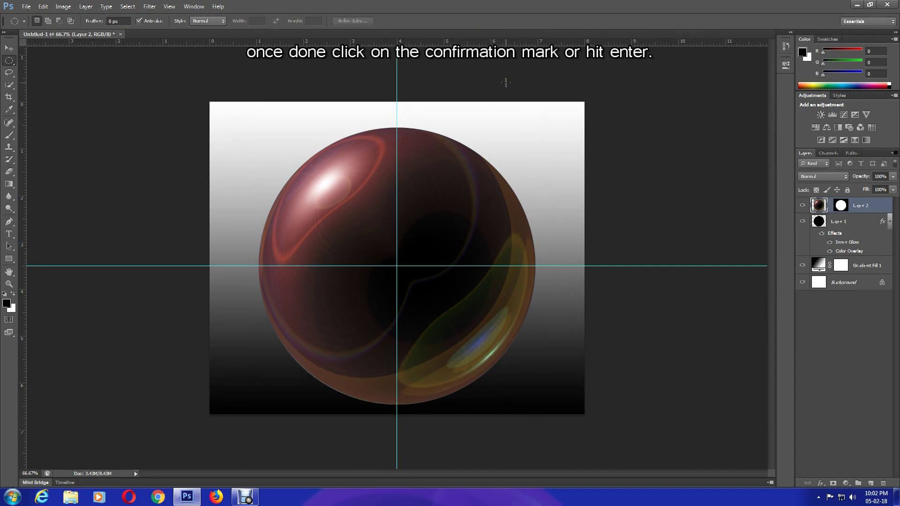
Change Layer 2's blend mode to Luminosity.
click(817, 178)
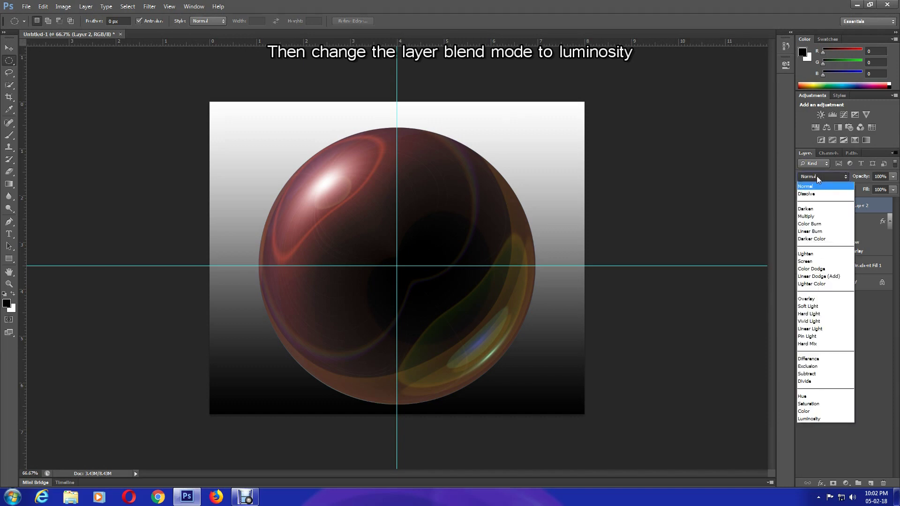
click(837, 418)
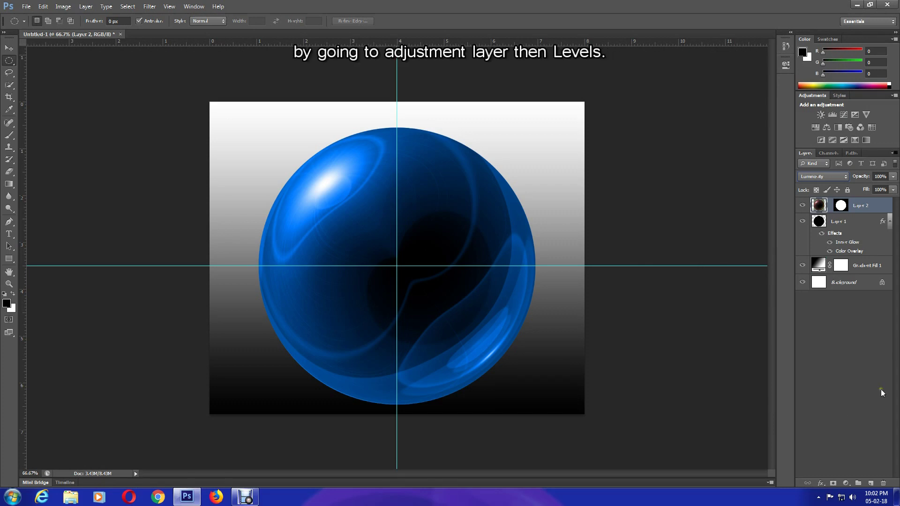
Add a Levels adjustment layer clipped to Layer 2 with the white input set to 160.
click(846, 483)
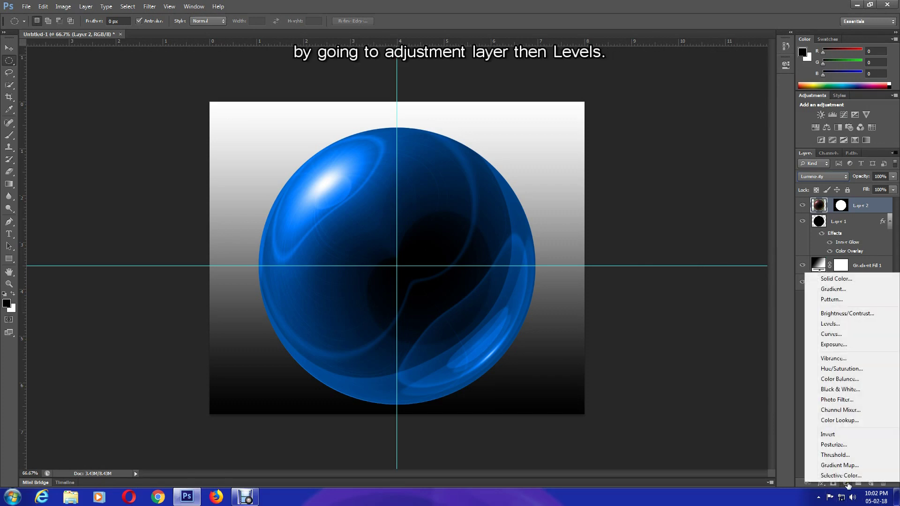
click(830, 324)
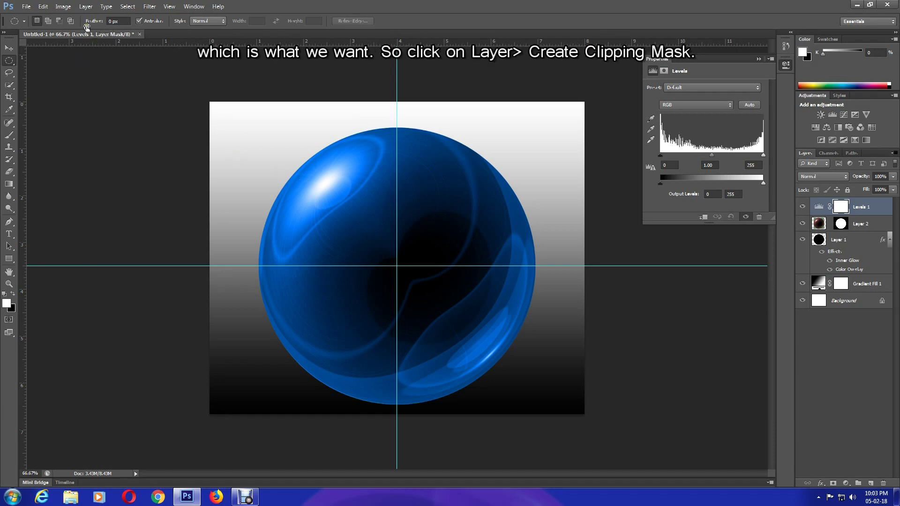
click(86, 7)
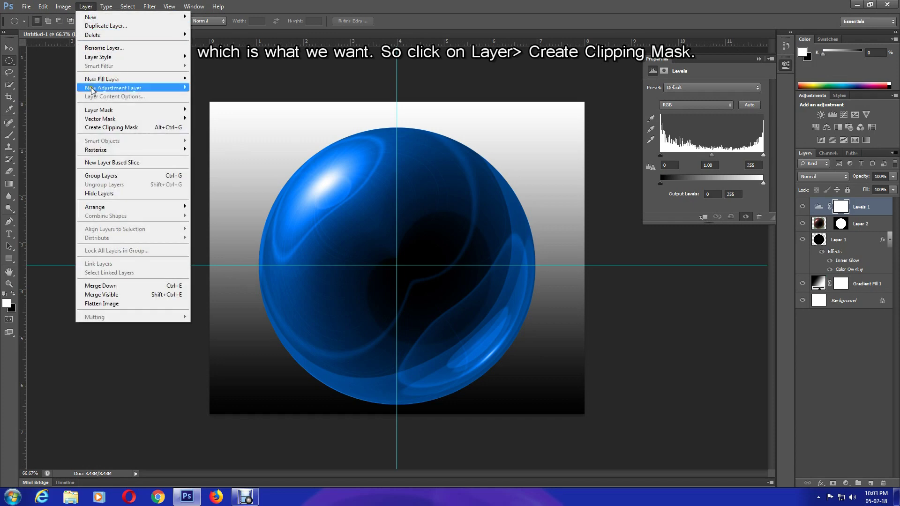
click(117, 128)
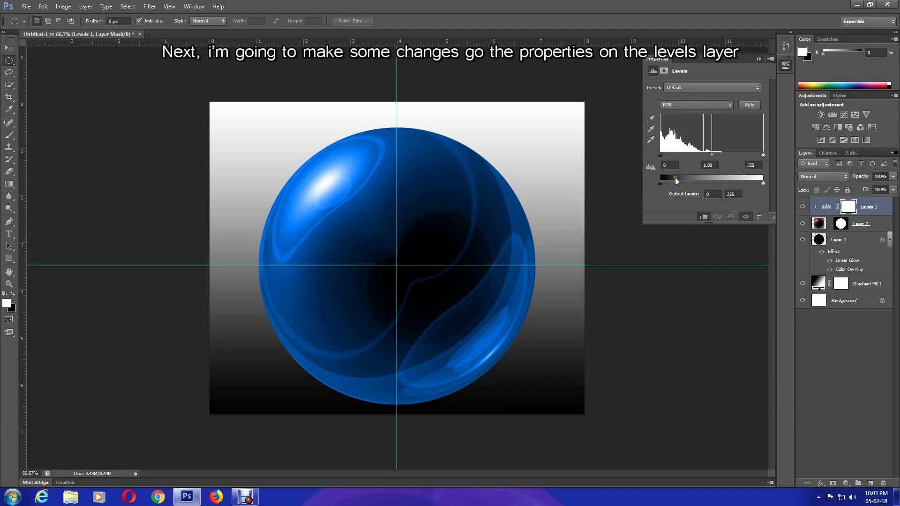
double_click(752, 165)
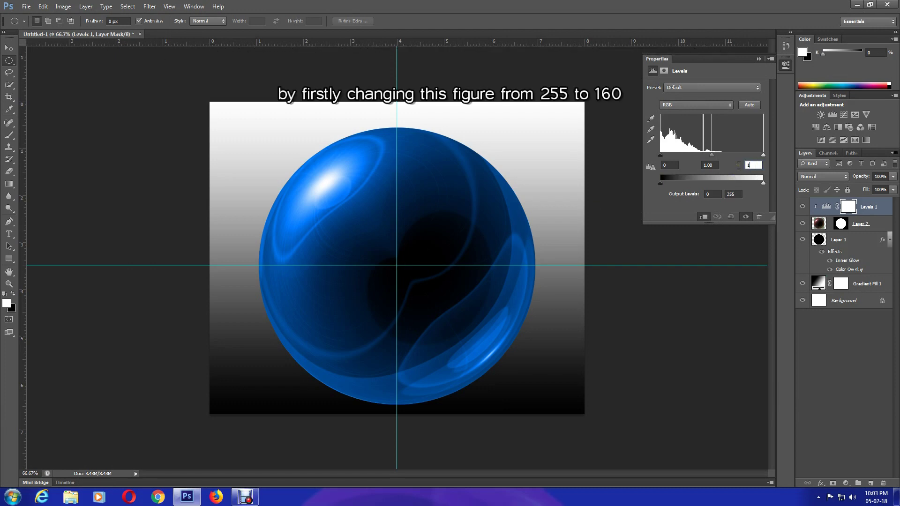
text(160)
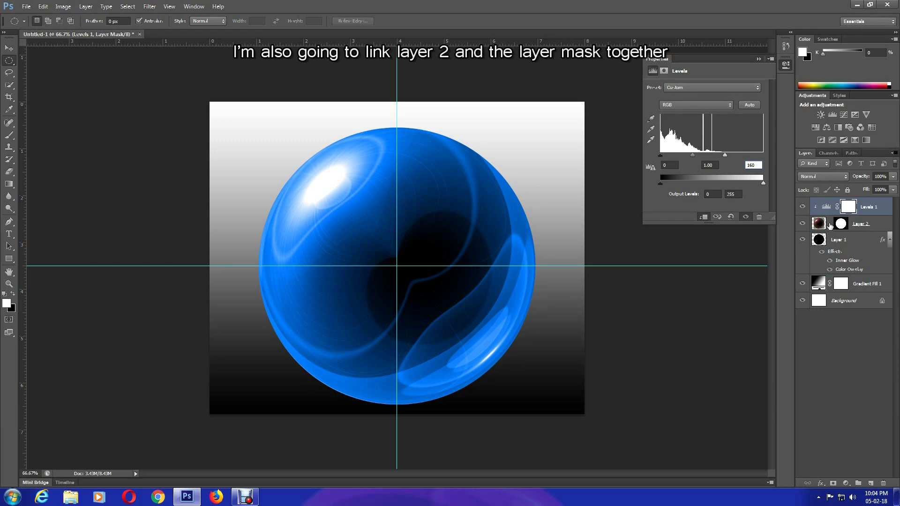
click(829, 225)
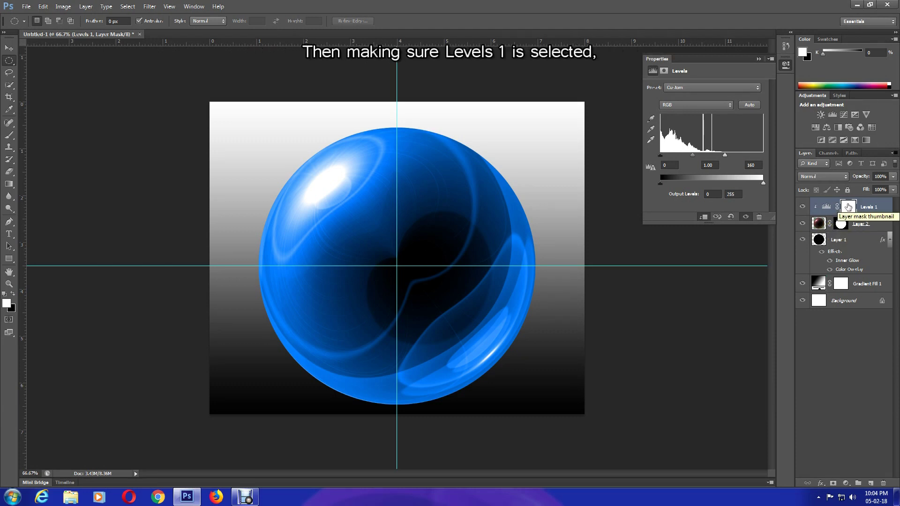
click(848, 206)
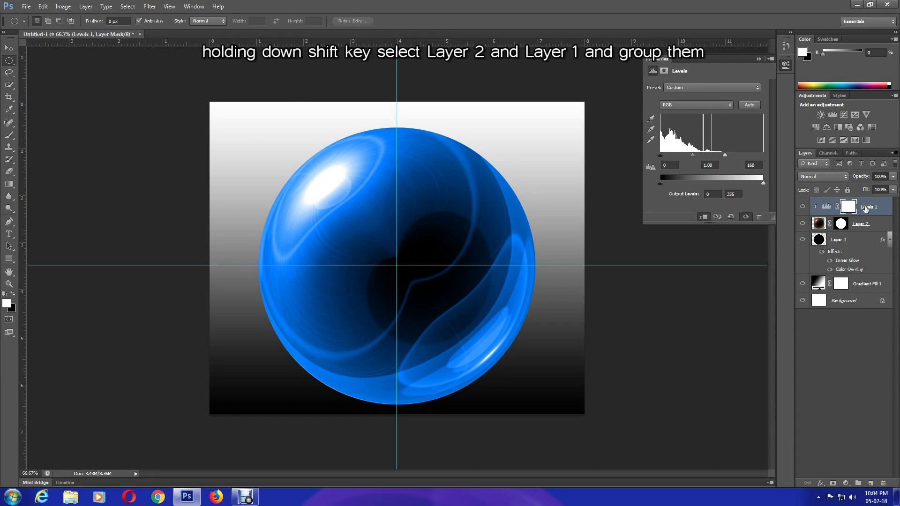
shift+click(858, 225)
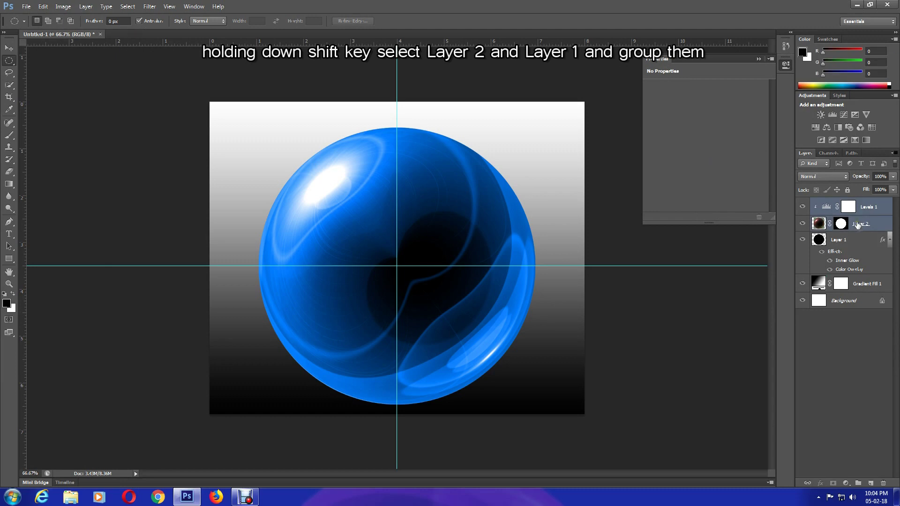
shift+click(857, 239)
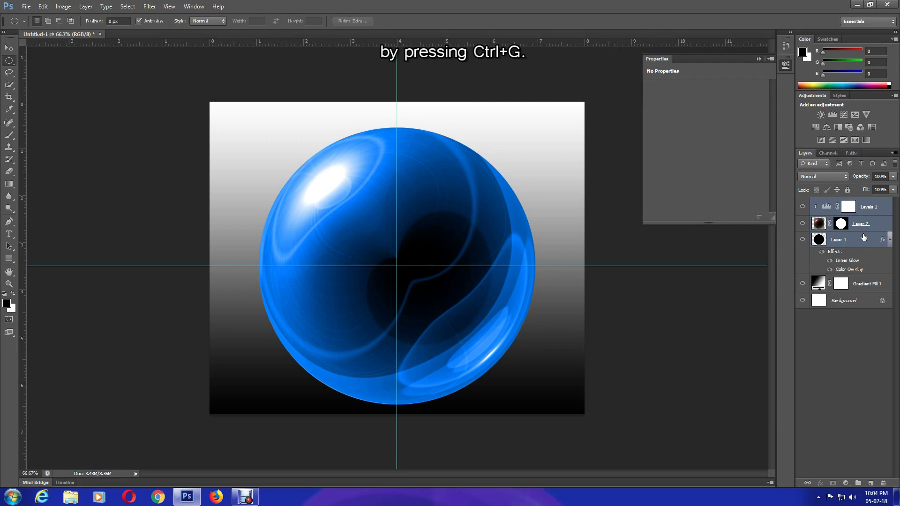
key(ctrl+g)
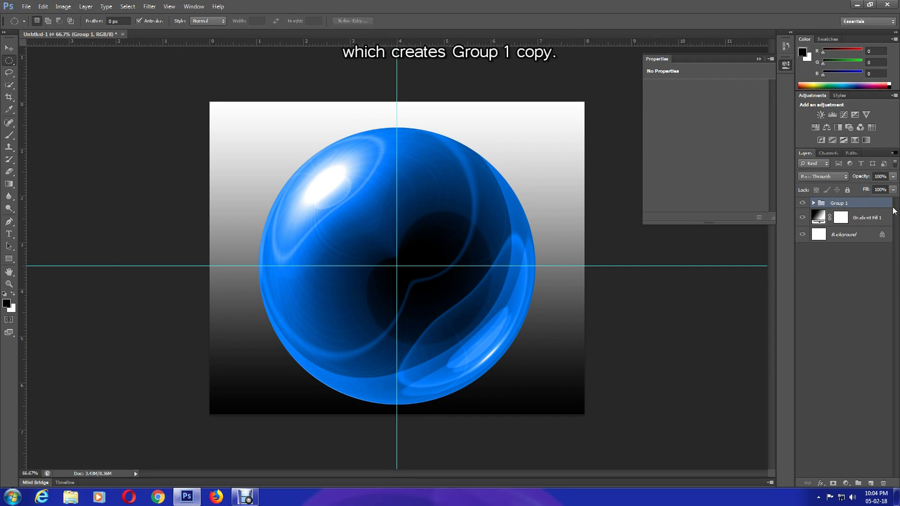
Duplicate Group 1, flip the copy vertically, and move it down below the ball.
key(ctrl+j)
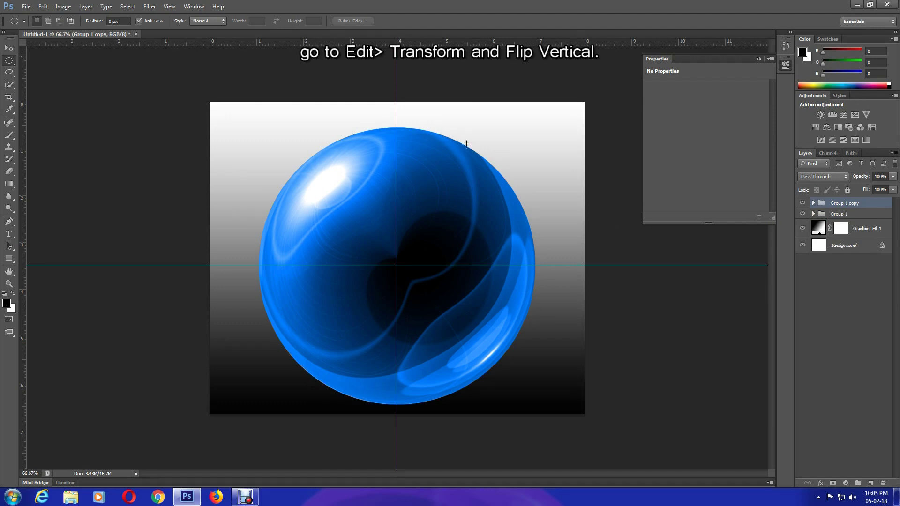
click(43, 7)
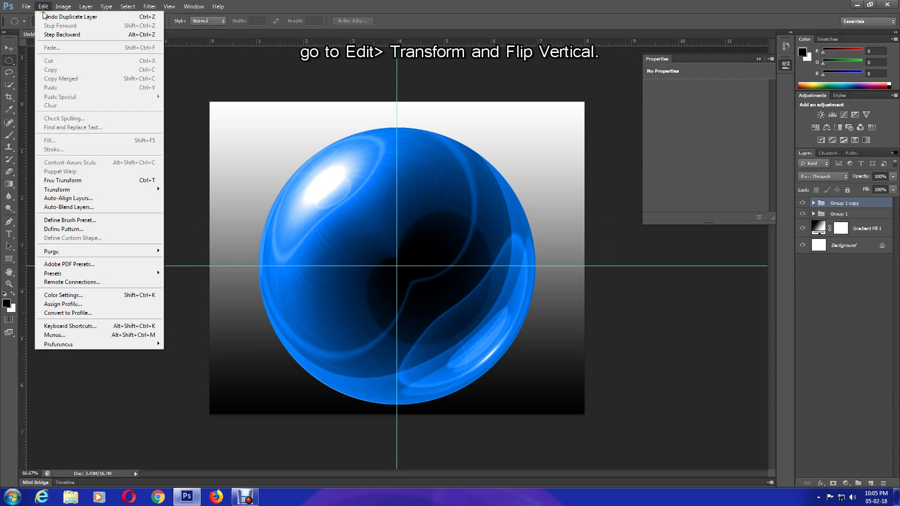
mouse_move(68, 189)
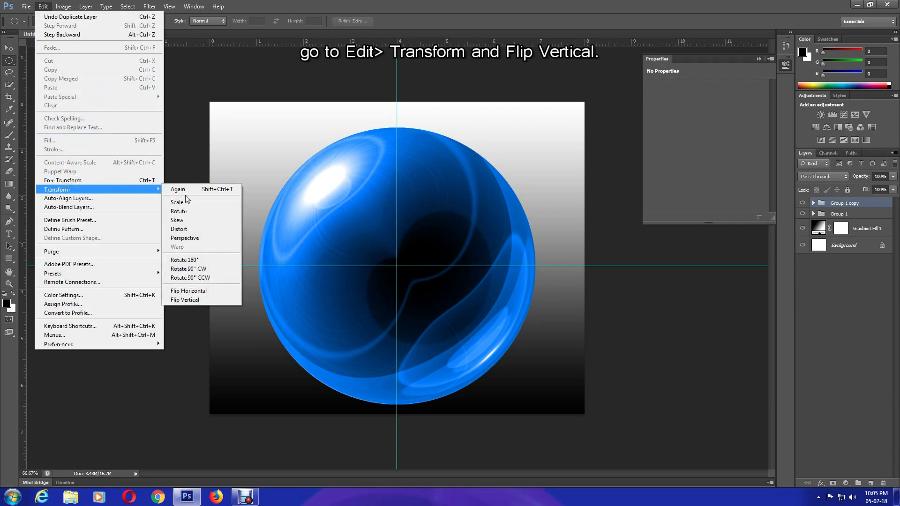
click(200, 299)
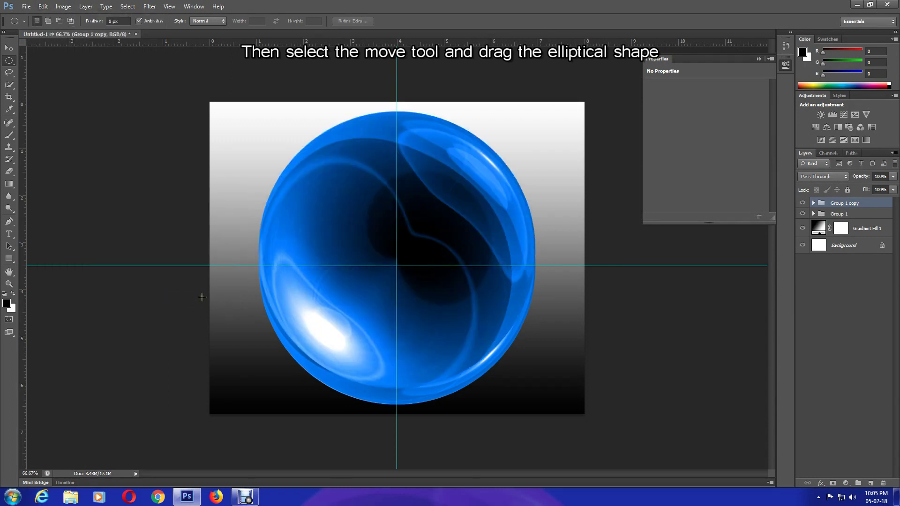
click(9, 48)
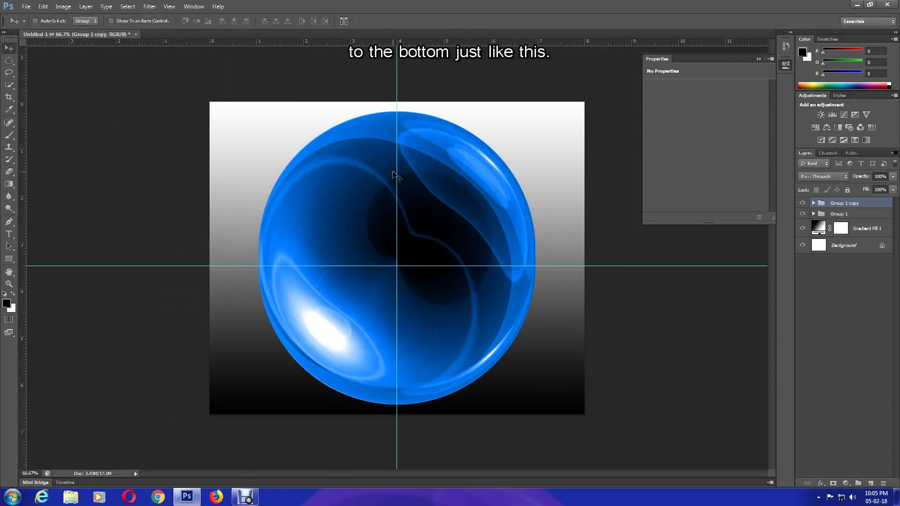
drag(394, 174, 385, 457)
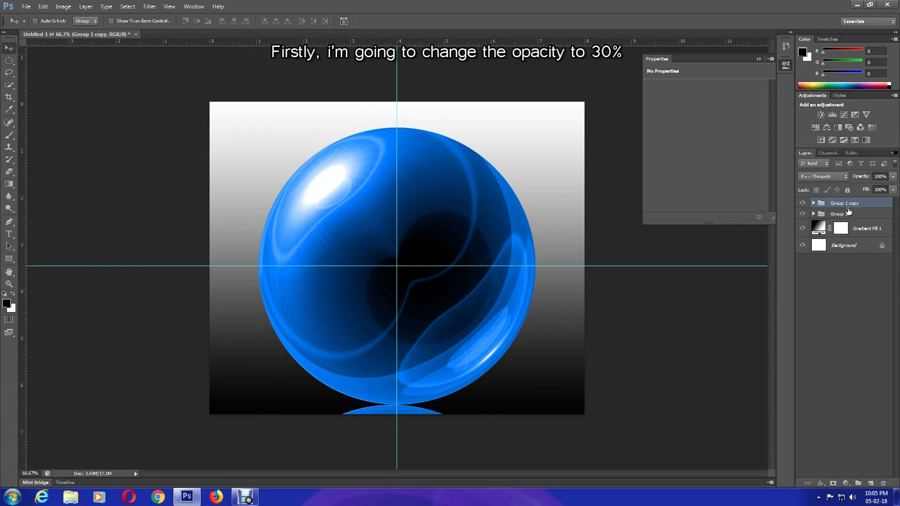
Give Group 1 copy 30% opacity and an unlinked layer mask, then invert the mask to fade it.
click(881, 176)
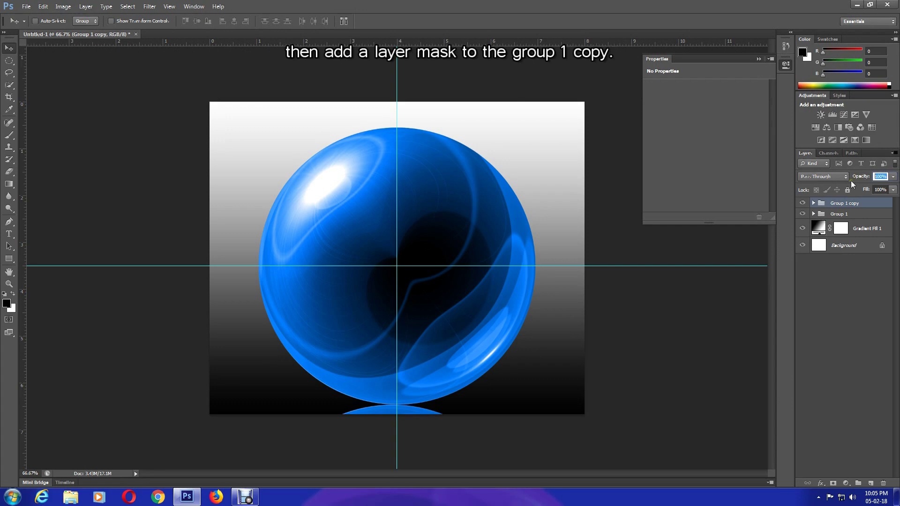
text(30)
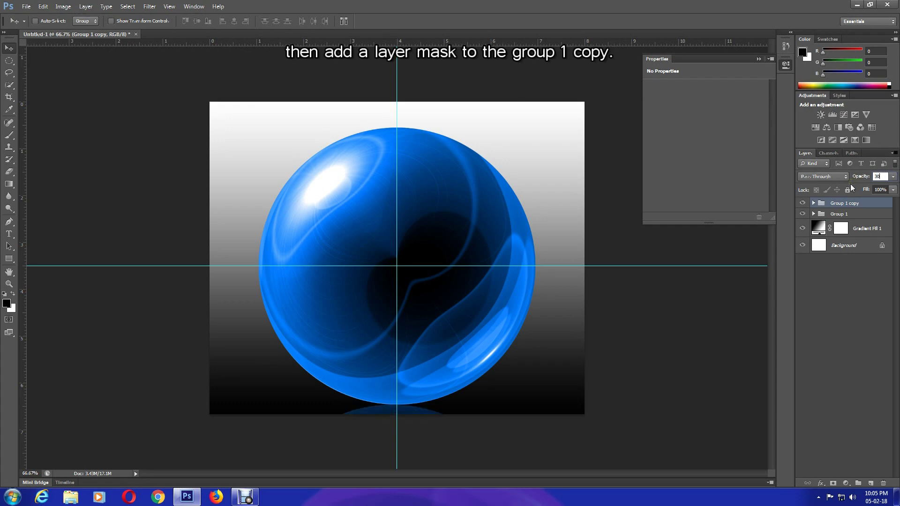
click(832, 483)
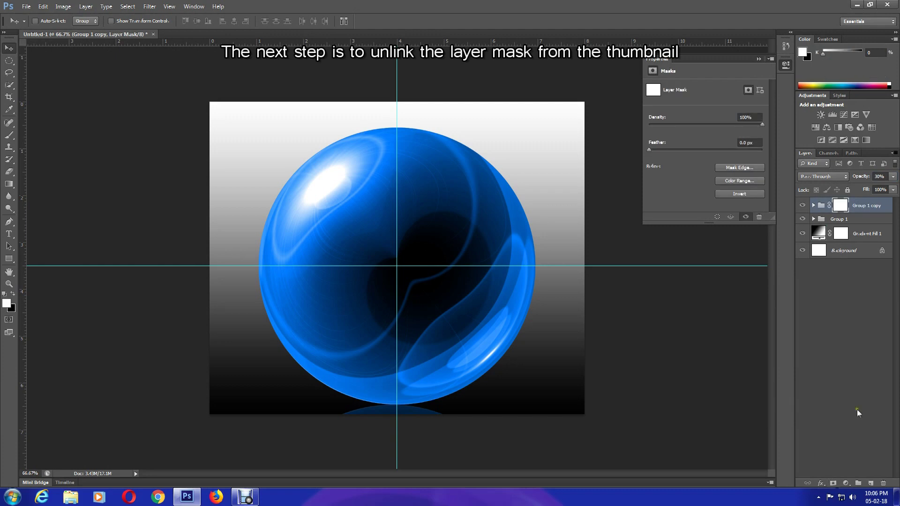
click(829, 206)
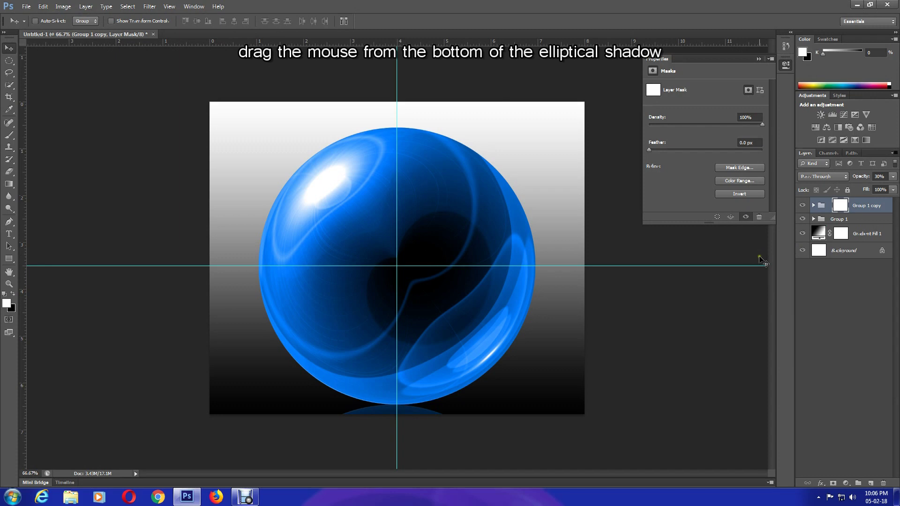
click(8, 186)
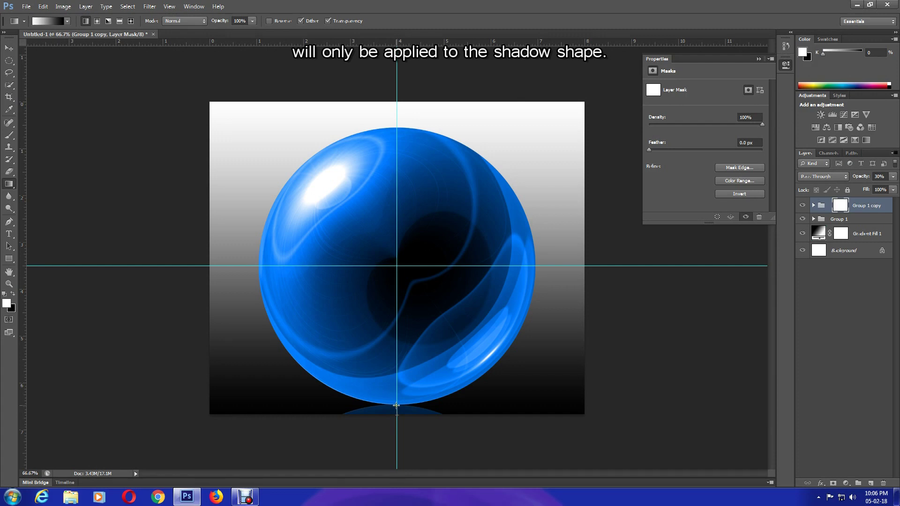
key(ctrl+i)
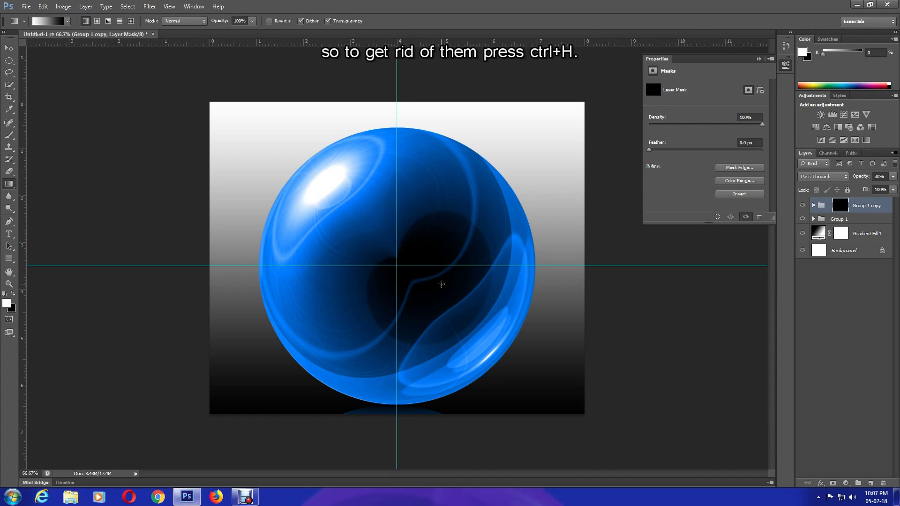
Hide the guides, select Group 1 with Group 1 copy, and nudge both slightly lower and right.
key(ctrl+h)
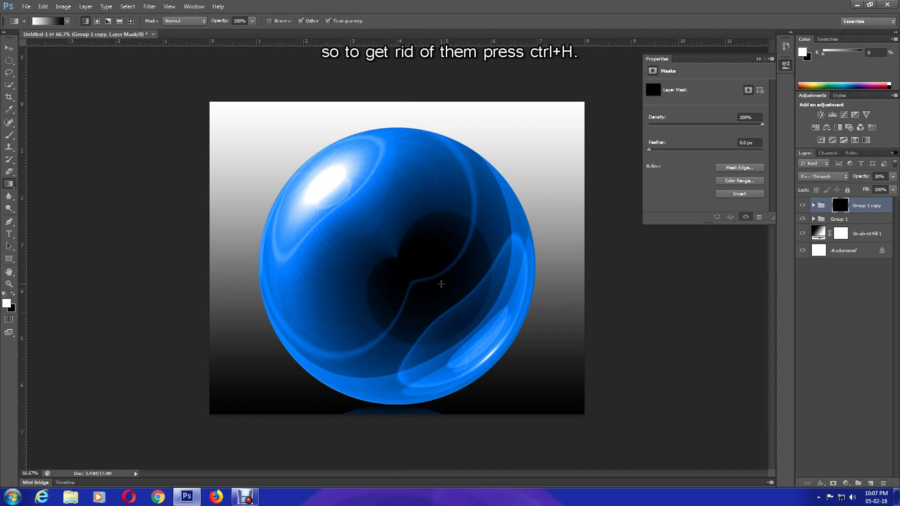
shift+click(833, 221)
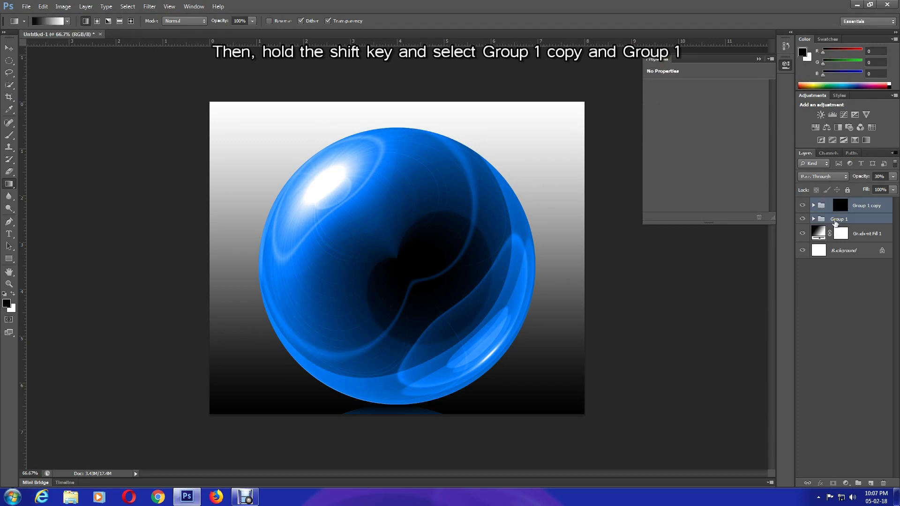
key(v)
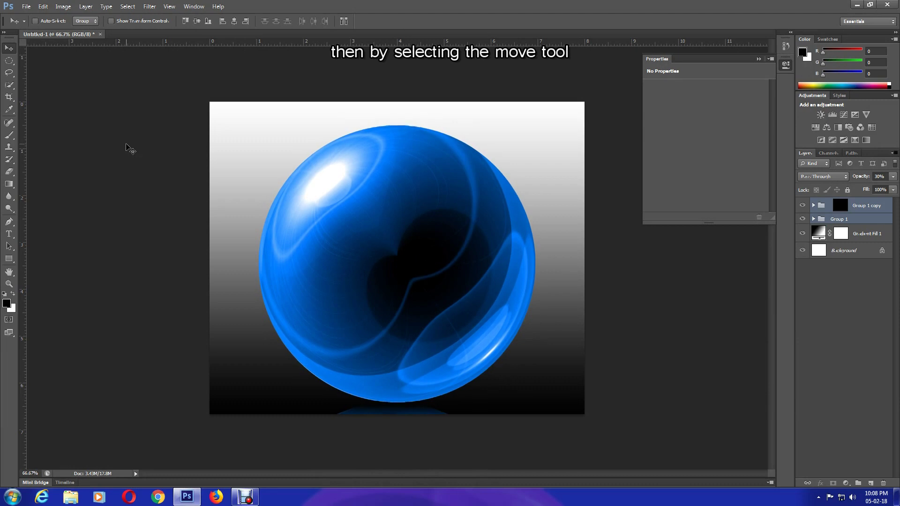
key(Down)
key(Down)
key(Down)
key(Down)
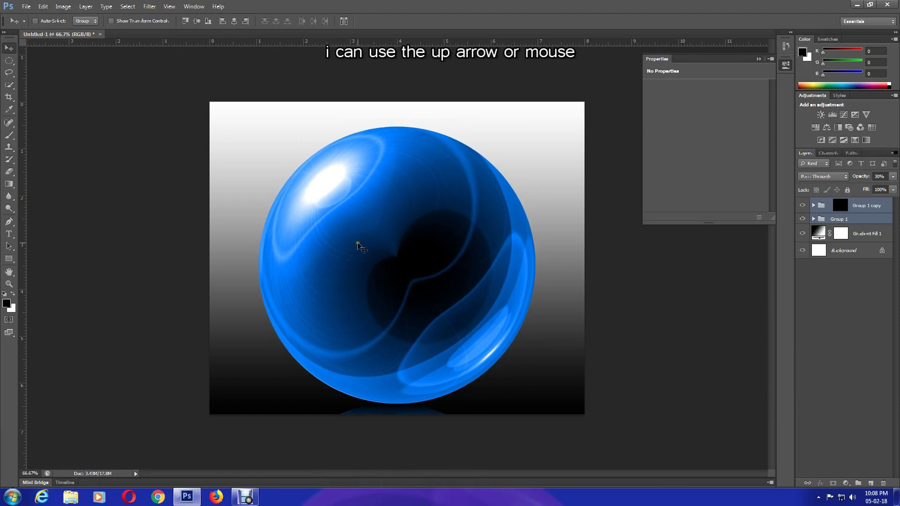
drag(357, 244, 370, 245)
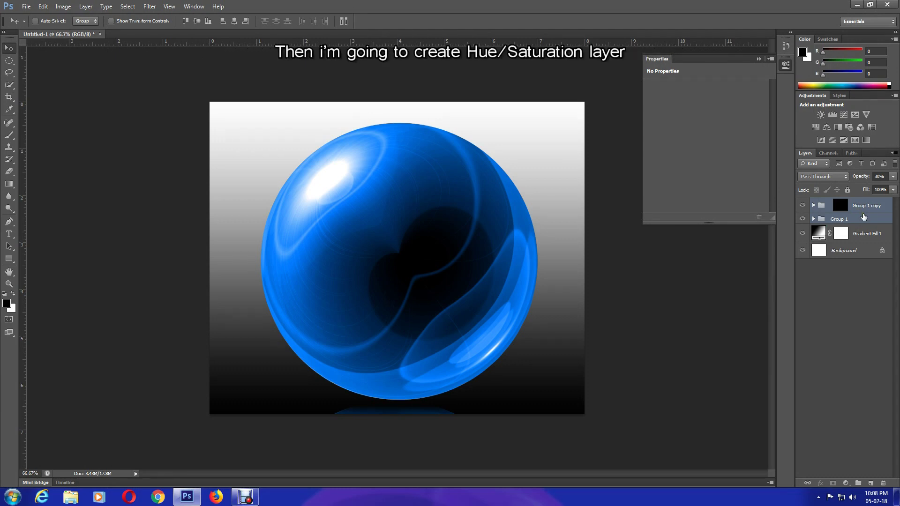
Group Group 1 and Group 1 copy into Group 2, then clip a Hue/Saturation adjustment layer to it.
key(ctrl+g)
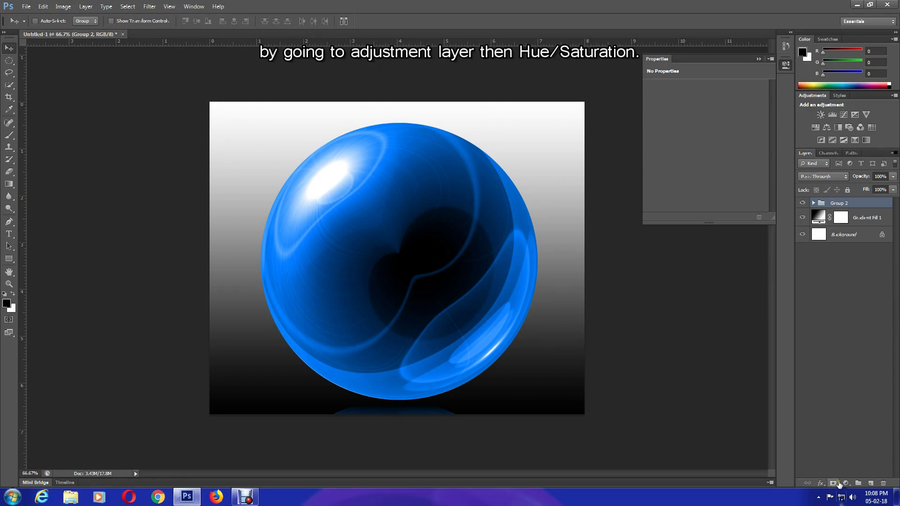
click(846, 483)
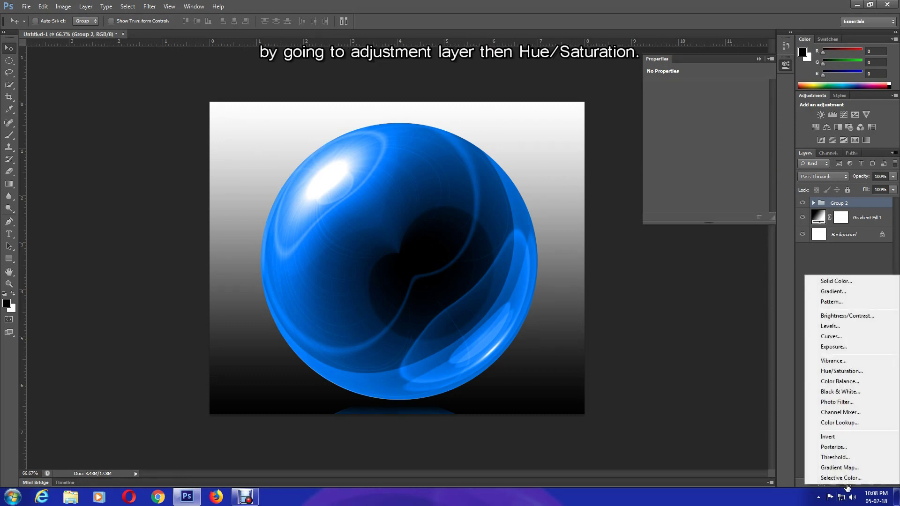
click(839, 372)
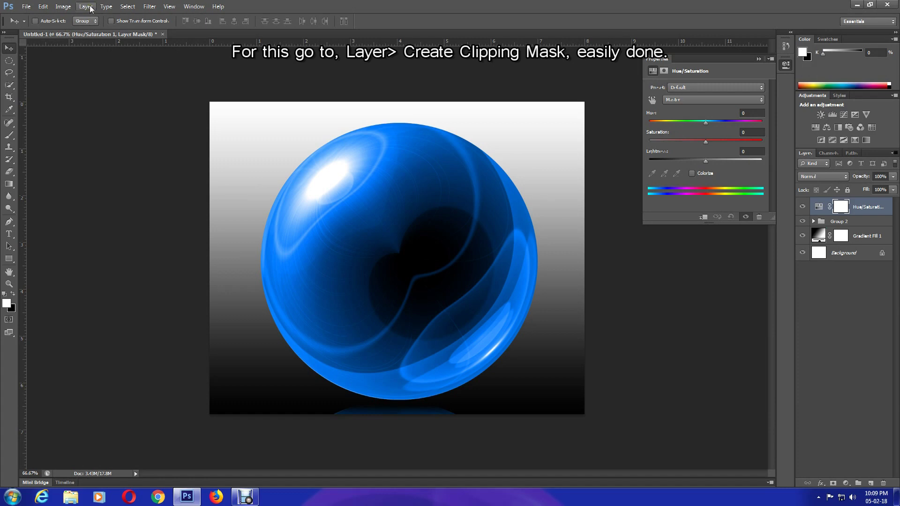
click(87, 7)
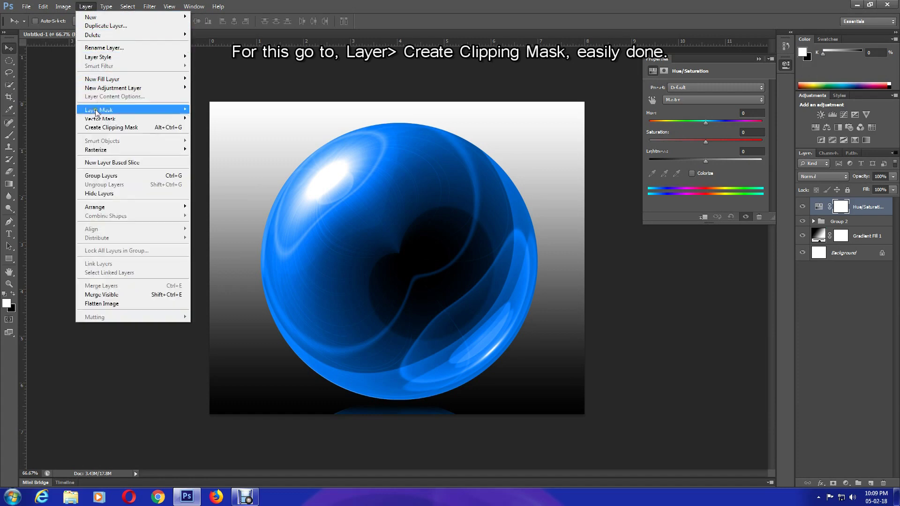
click(100, 128)
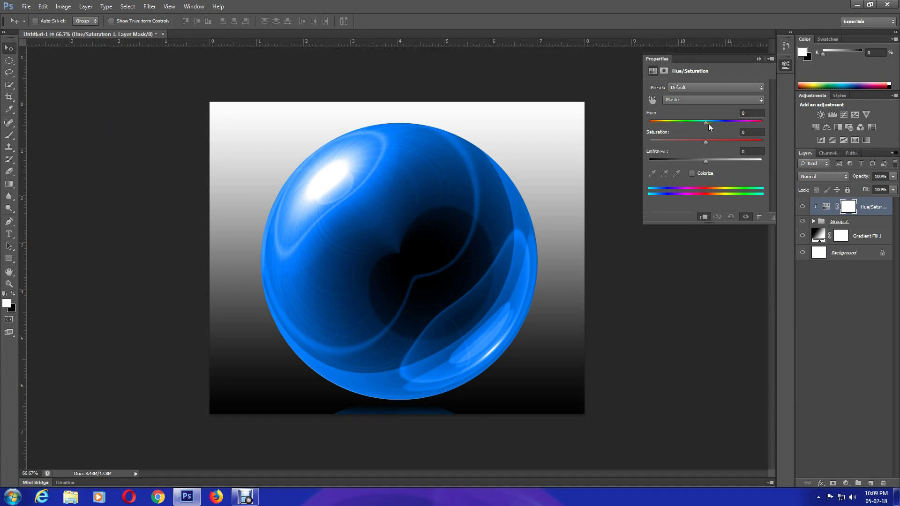
Adjust Hue/Saturation 1's hue, trying +154 and -68 before settling on -43 for teal green.
drag(706, 123, 670, 123)
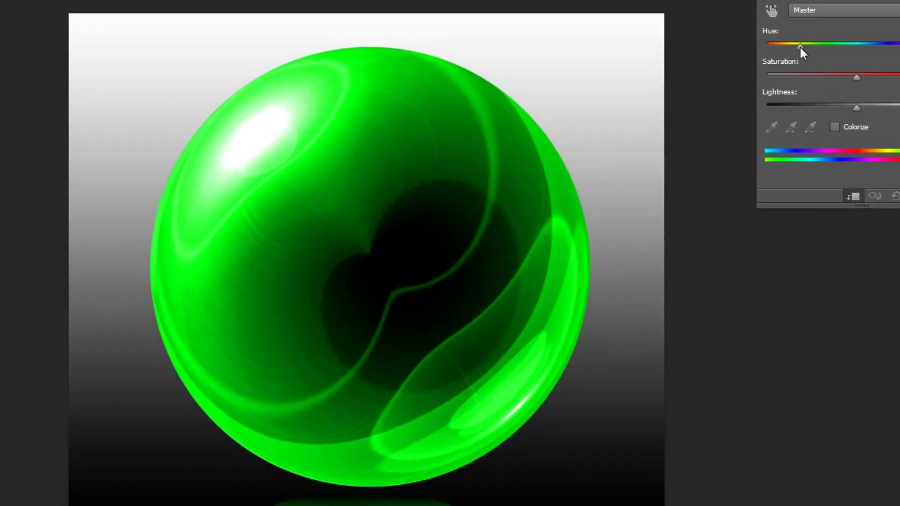
drag(800, 46, 805, 45)
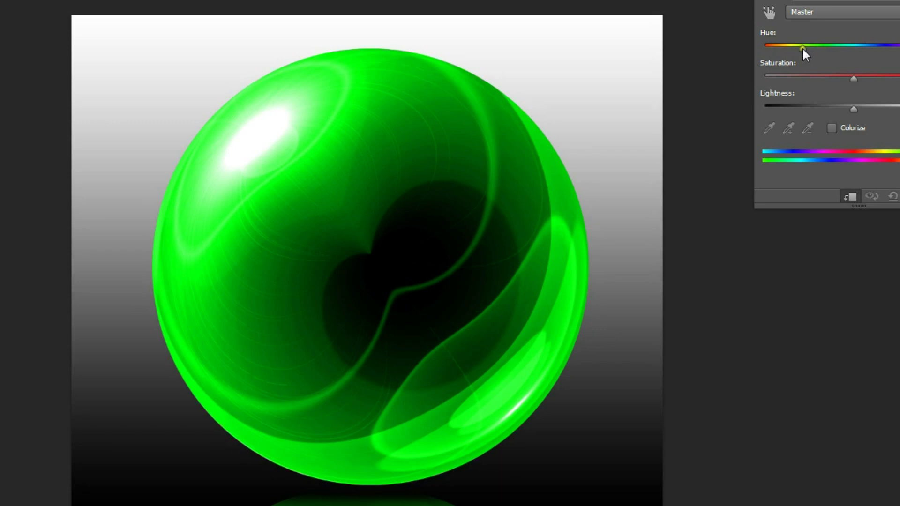
drag(802, 47, 899, 46)
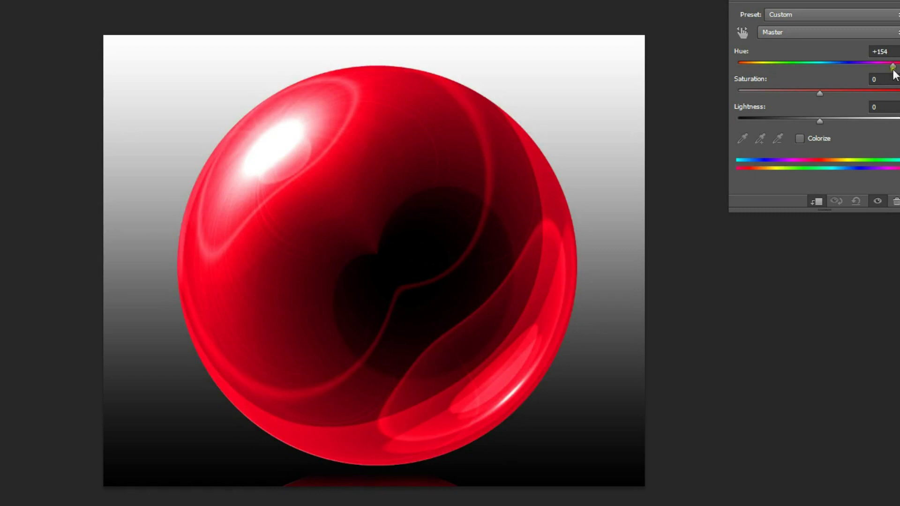
drag(893, 68, 776, 68)
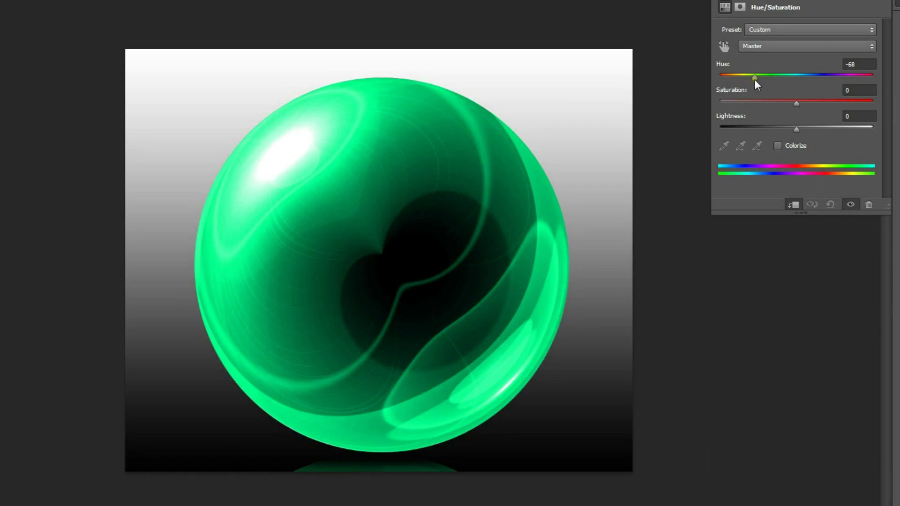
drag(755, 79, 765, 81)
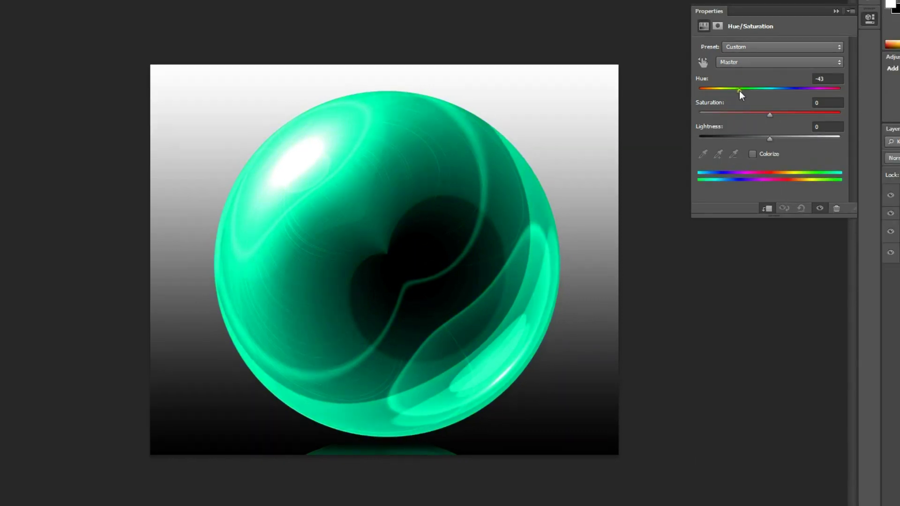